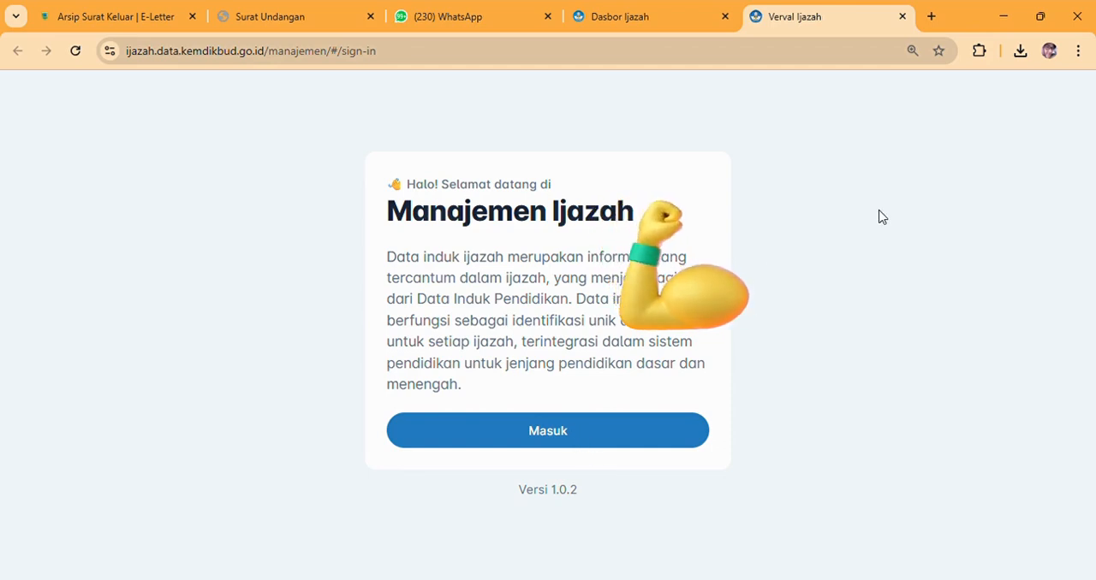
Sign in to Manajemen Ijazah with the already filled-in account credentials and acknowledge the Pemberitahuan notice.
click(552, 436)
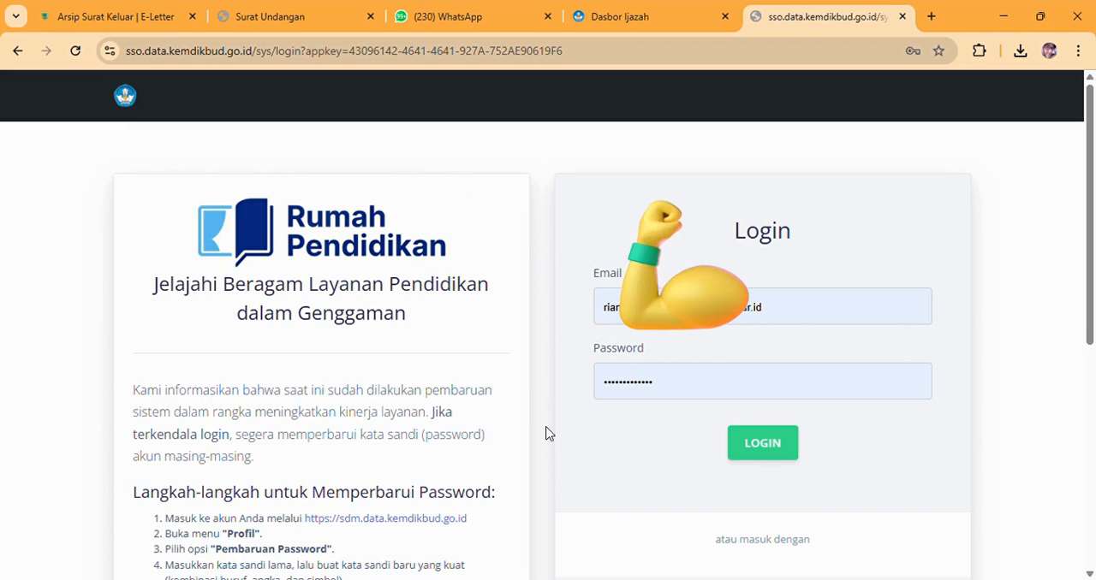
click(757, 455)
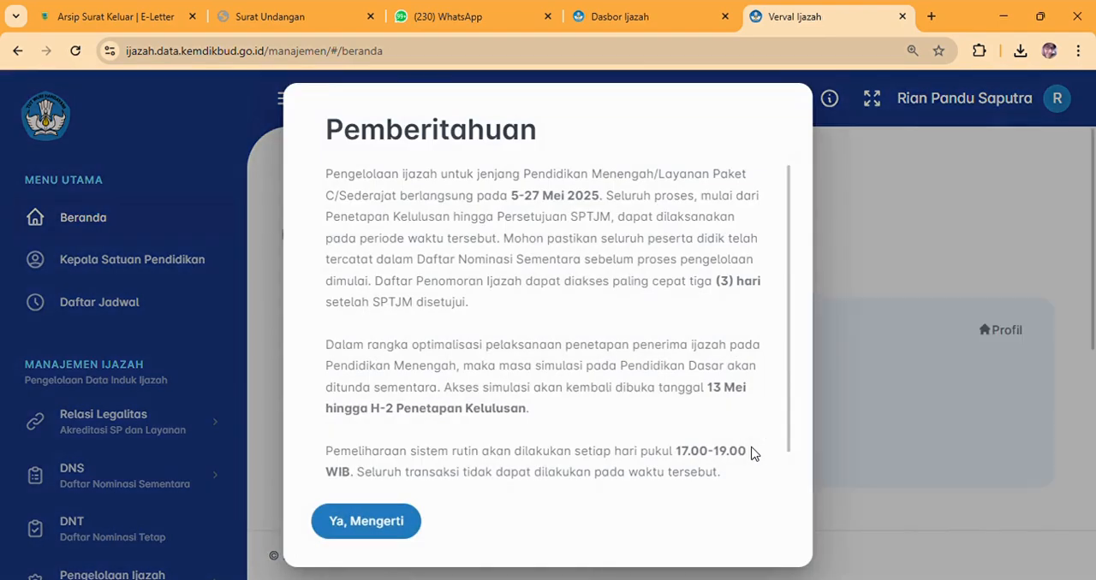
click(385, 526)
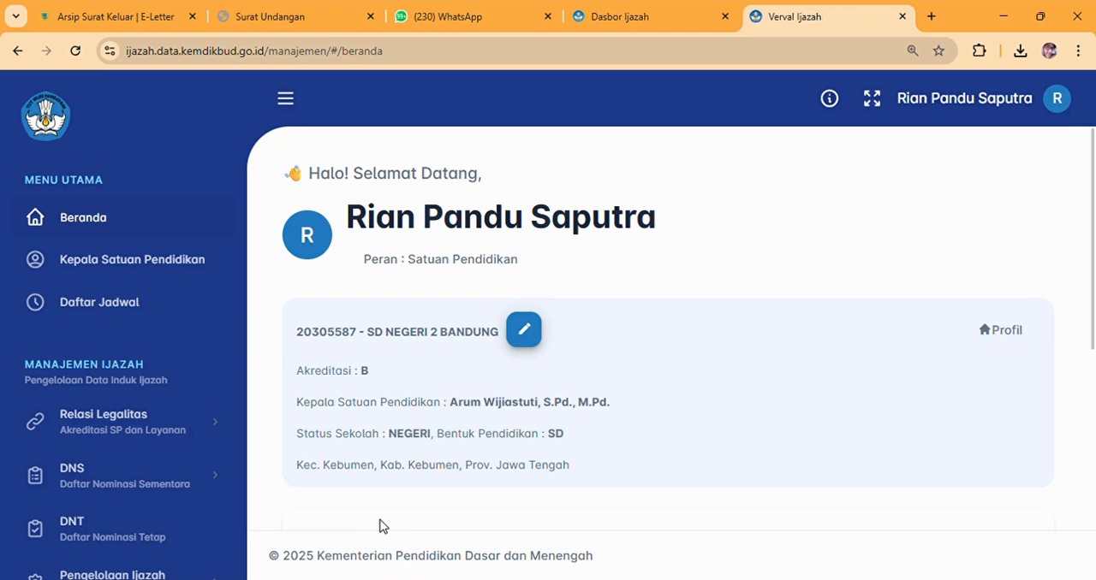
Review the school profile, the ijazah process stages and the Task List Pengguna on the Beranda page.
scroll(1094, 305, down, 1)
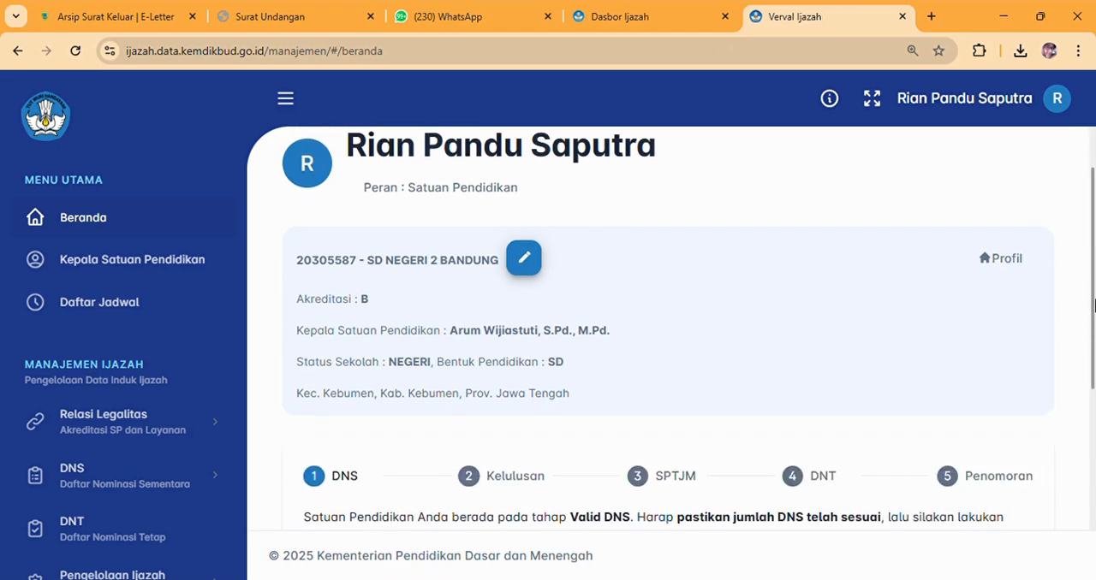
drag(1093, 305, 1074, 323)
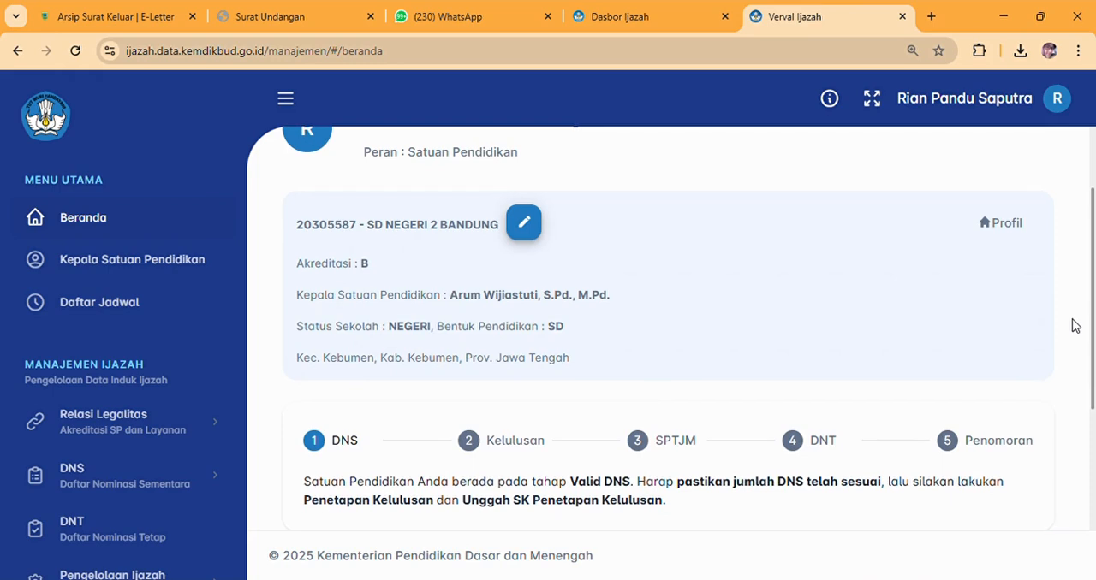
drag(1074, 325, 1094, 451)
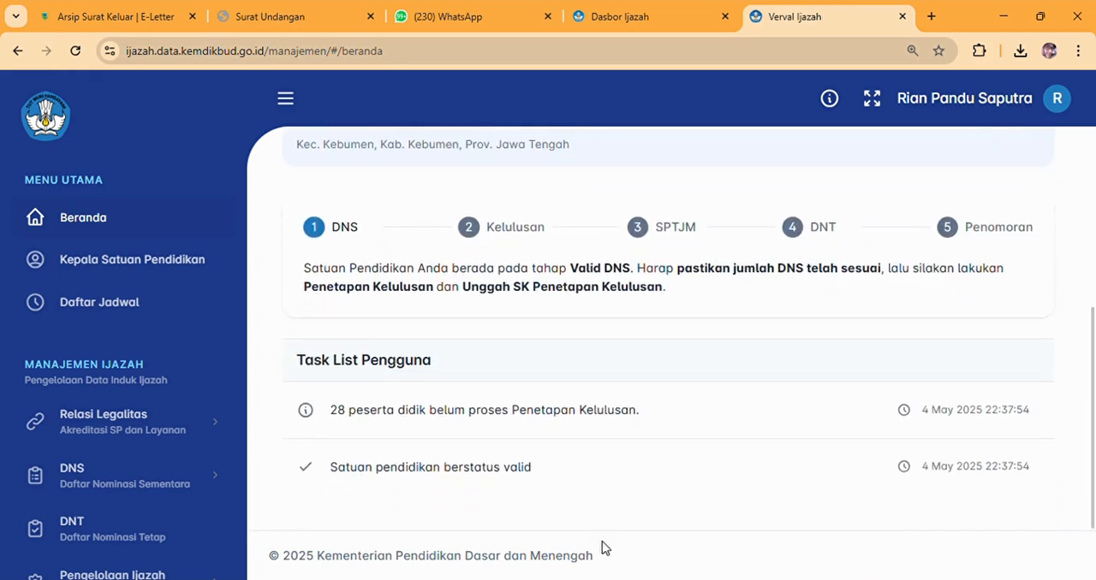
Open the Kepala Satuan Pendidikan page and check the principal's entry in the list.
click(144, 257)
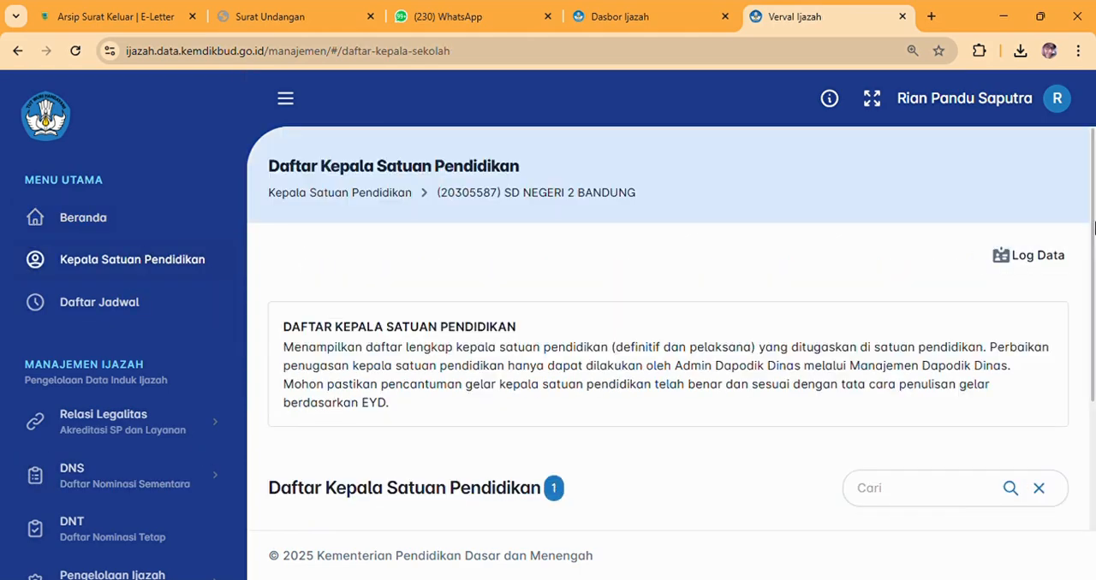
drag(1093, 230, 1093, 307)
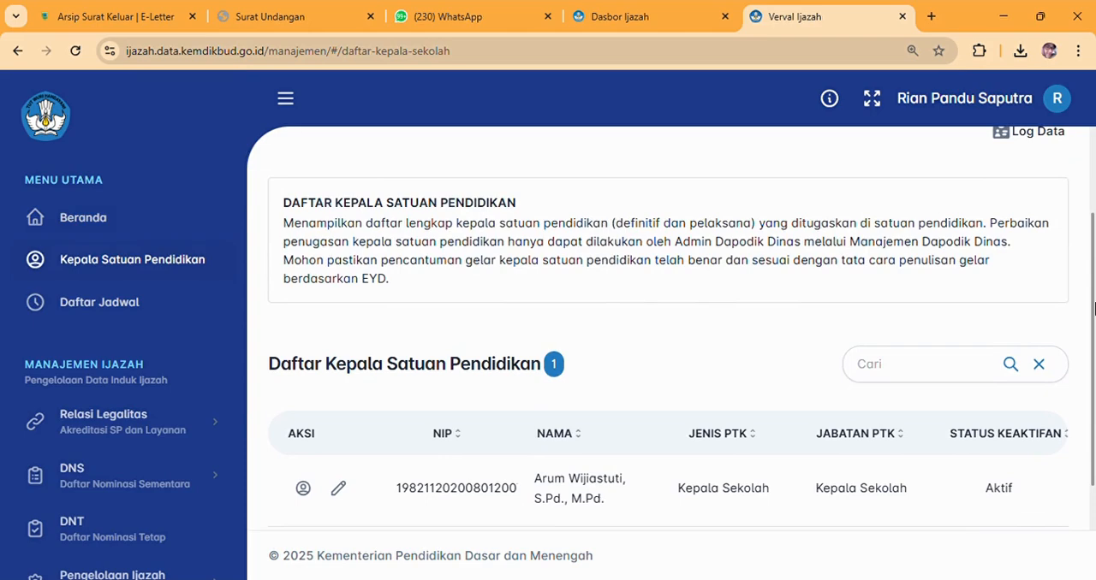
drag(1093, 307, 1093, 390)
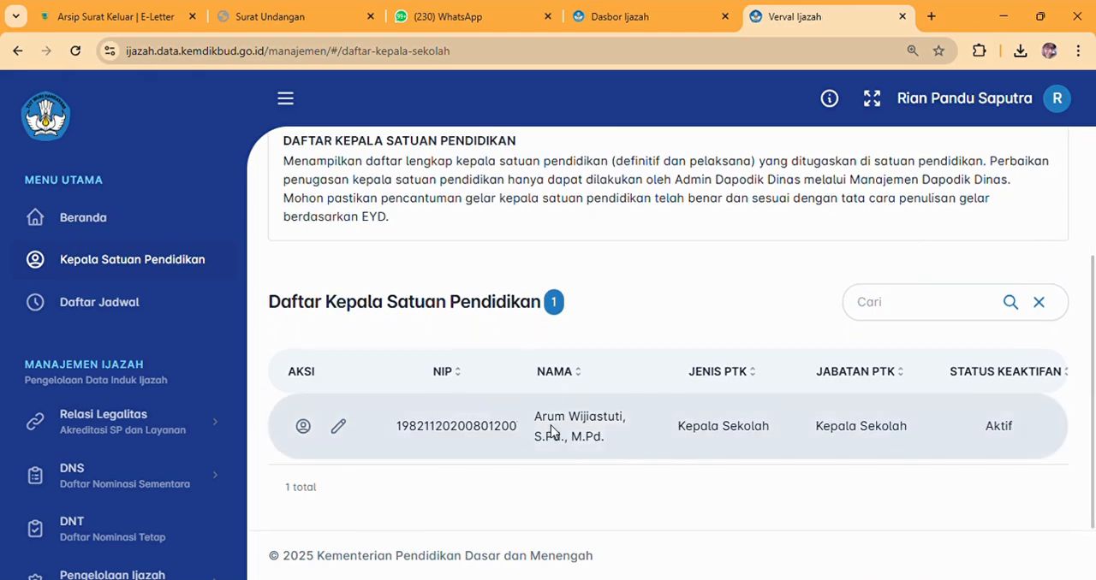
Open the principal's Perbaikan Data form, check the academic titles and active status, and save and confirm the record.
click(339, 429)
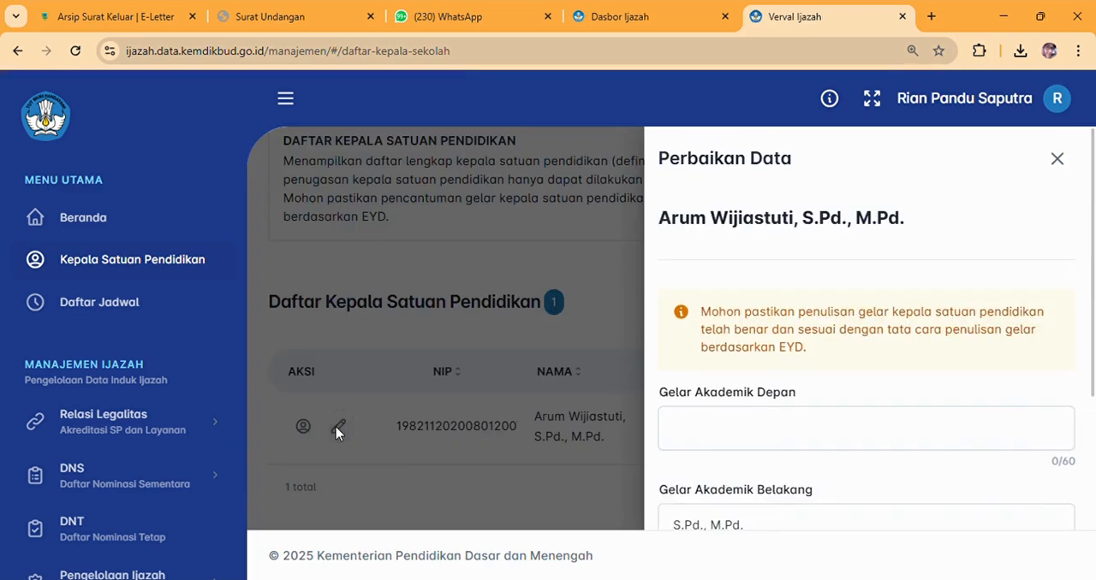
scroll(1093, 382, down, 1)
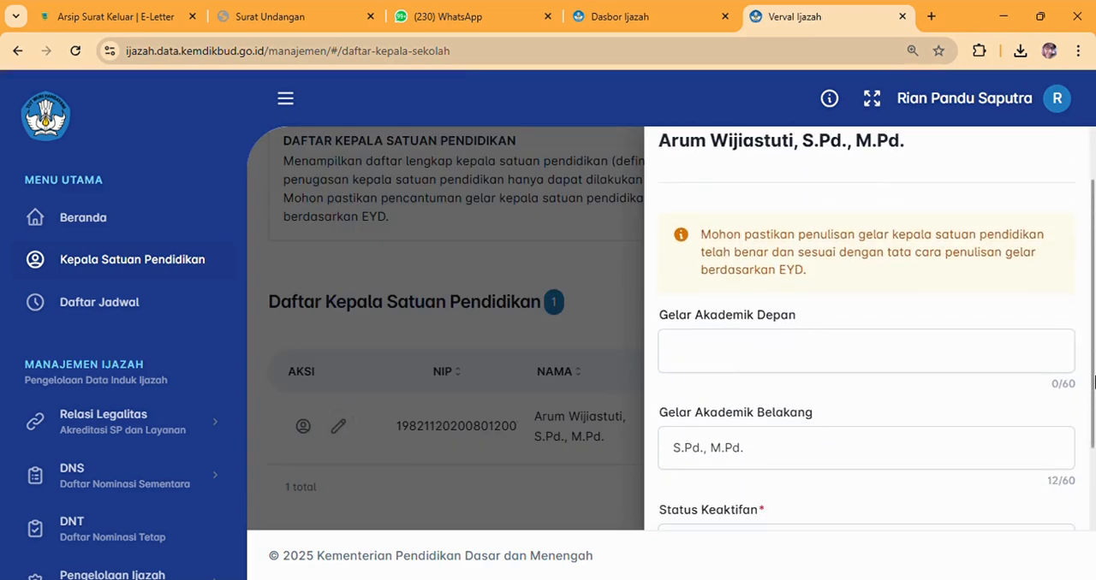
scroll(1093, 383, down, 1)
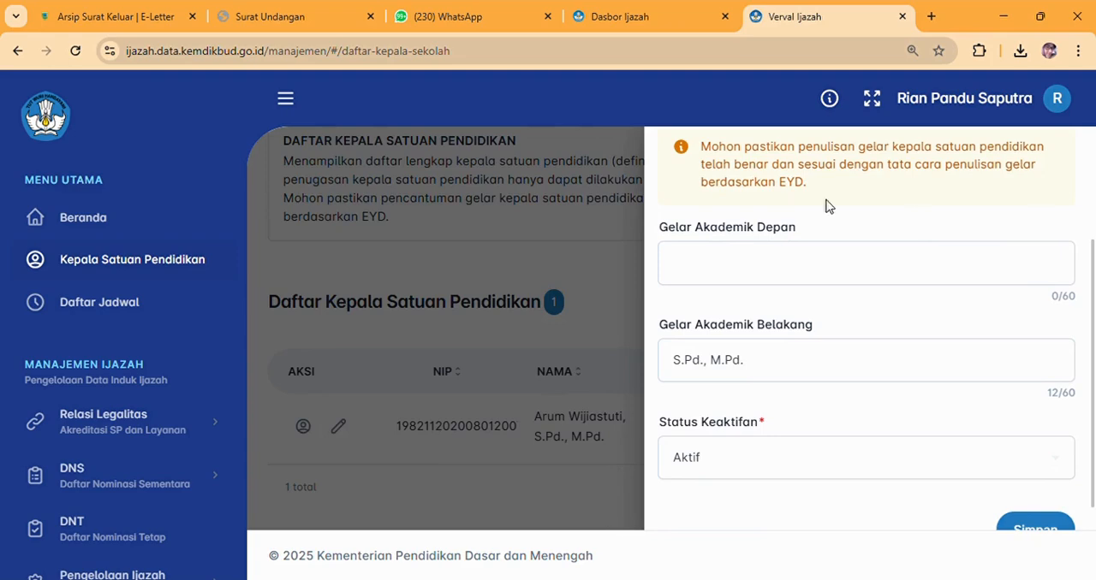
scroll(1059, 278, down, 1)
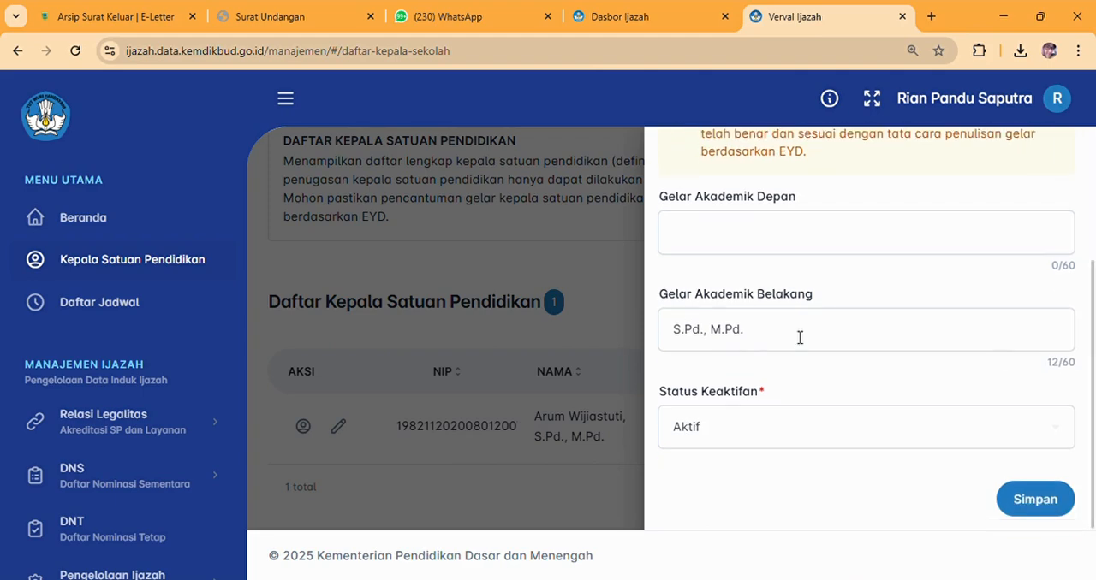
click(1028, 503)
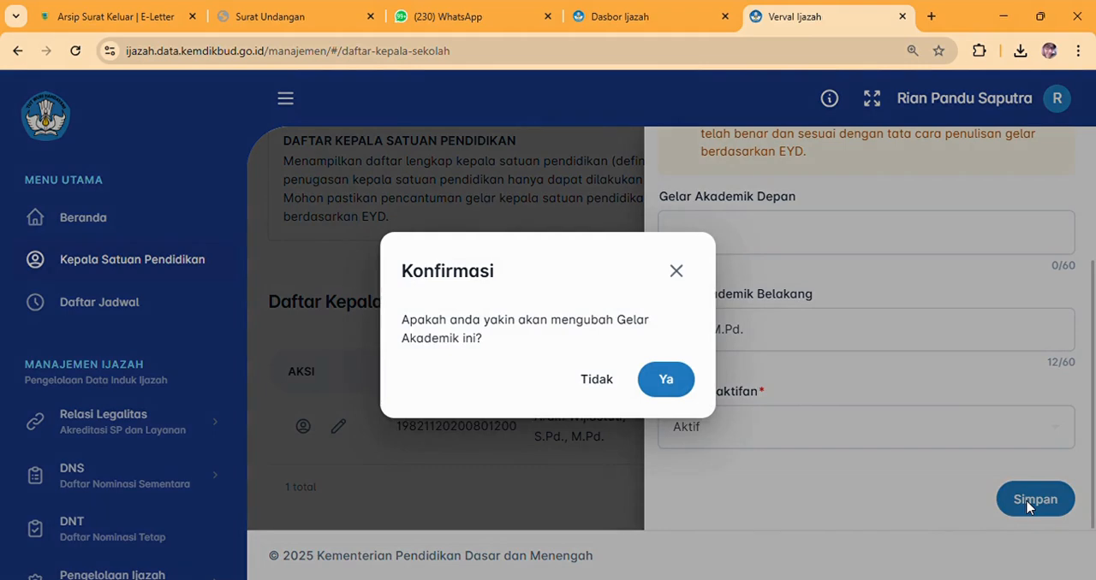
click(667, 387)
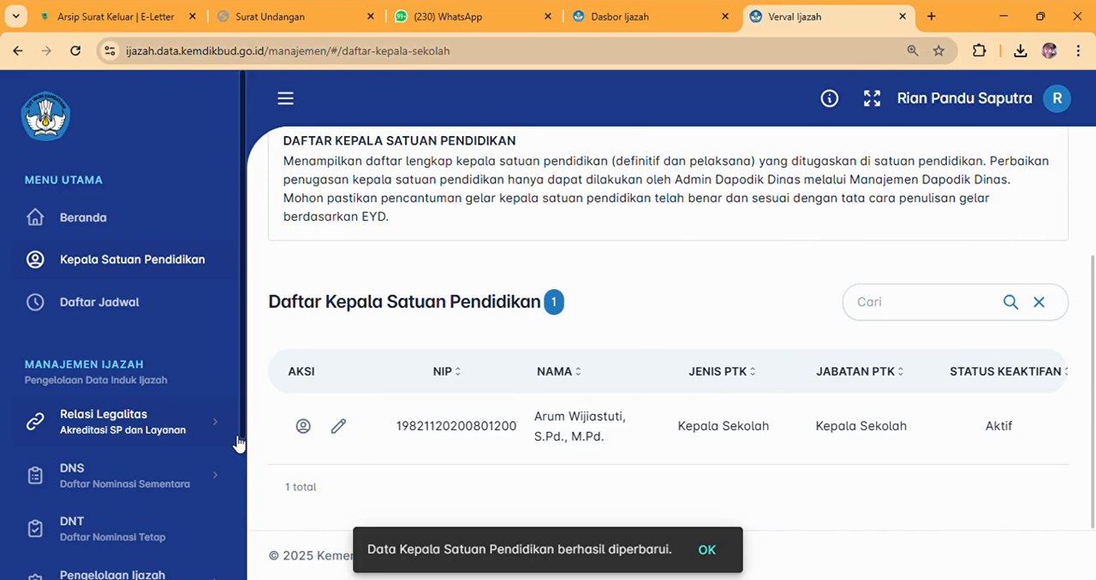
Open Daftar Jadwal and review the start and end dates of every stage in the schedule list.
click(117, 300)
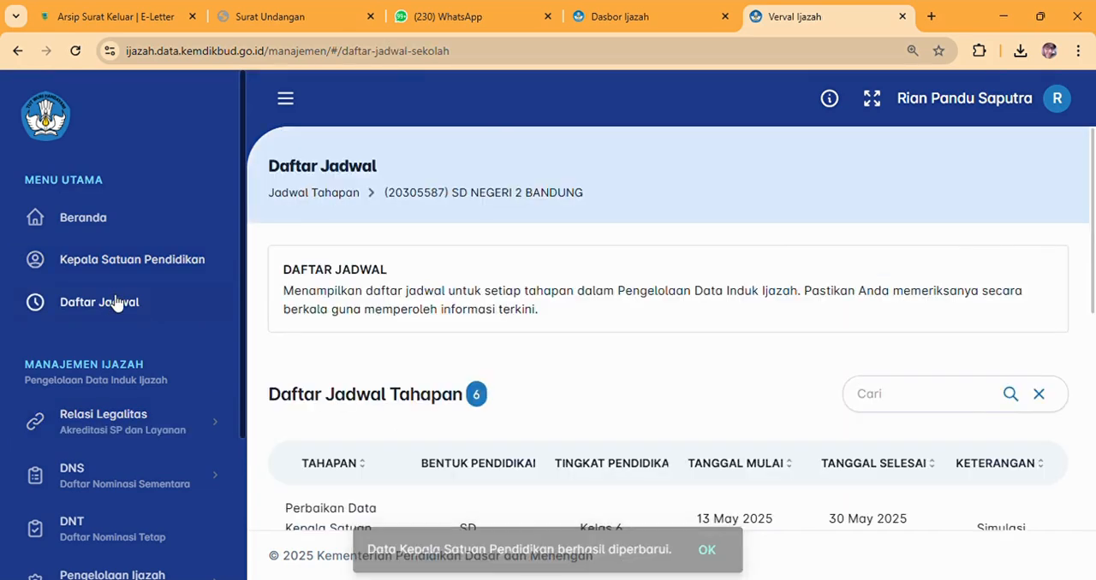
scroll(1093, 203, down, 1)
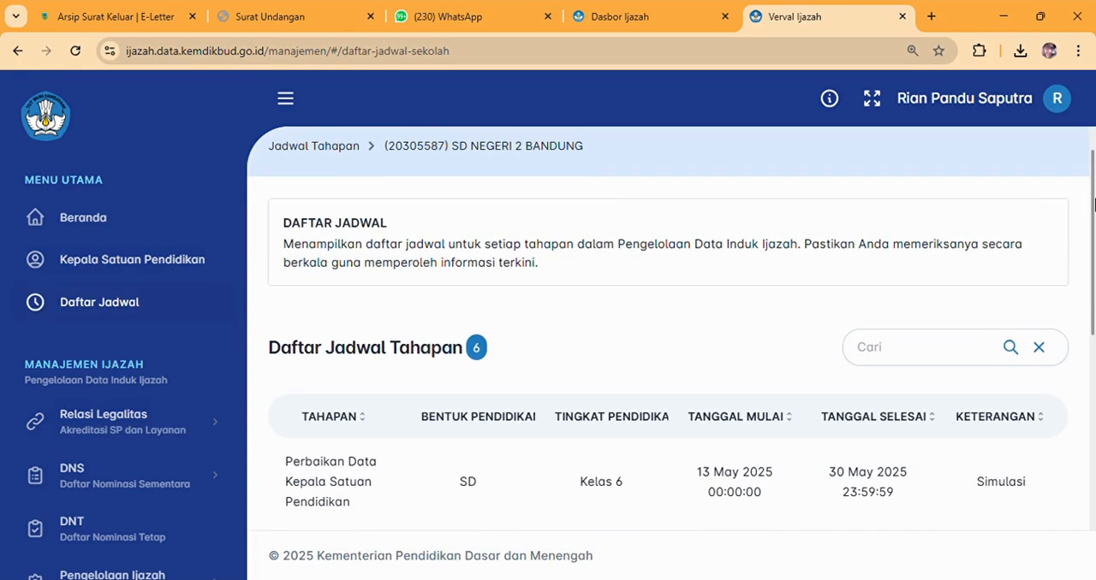
drag(1093, 203, 1093, 301)
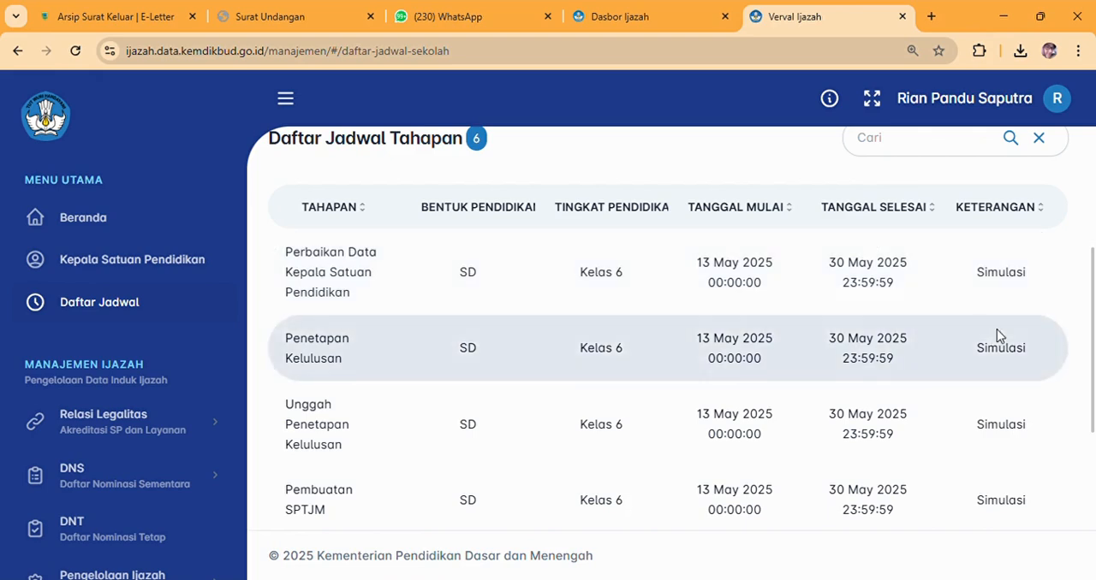
scroll(1094, 408, down, 1)
mouse_move(1094, 407)
mouse_down()
mouse_move(1094, 467)
mouse_move(1079, 374)
mouse_move(1083, 391)
mouse_up()
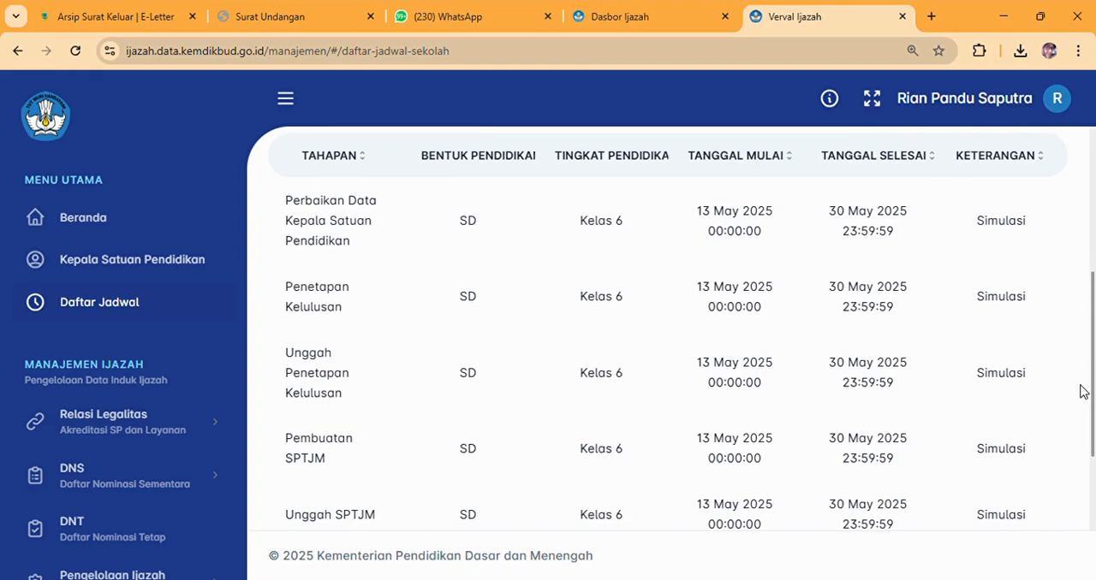
drag(1083, 391, 1086, 473)
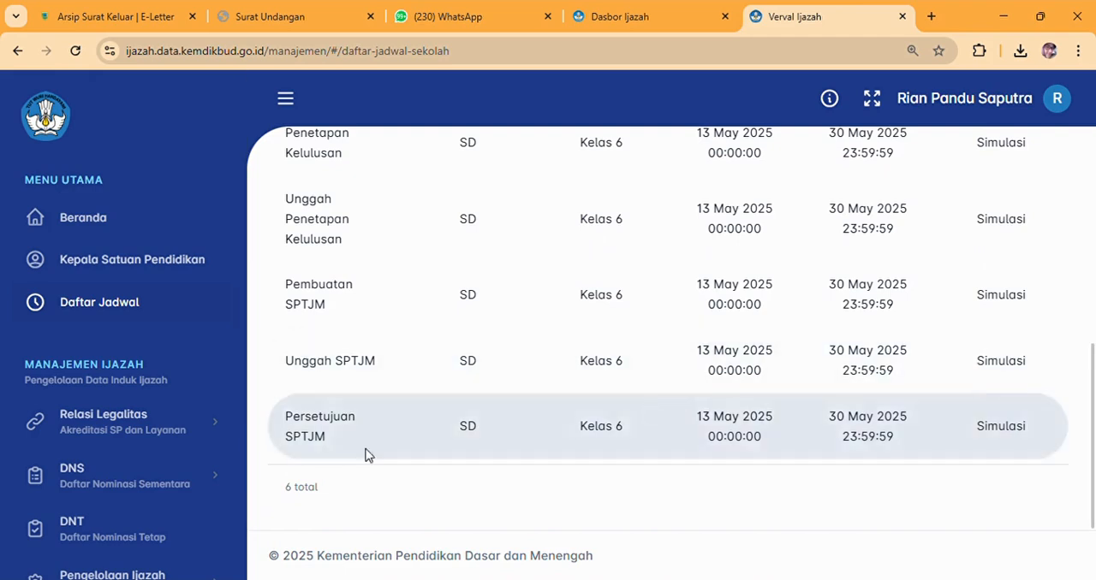
Check the Daftar Menumpang and Daftar Induk school lists under Relasi Legalitas.
click(136, 424)
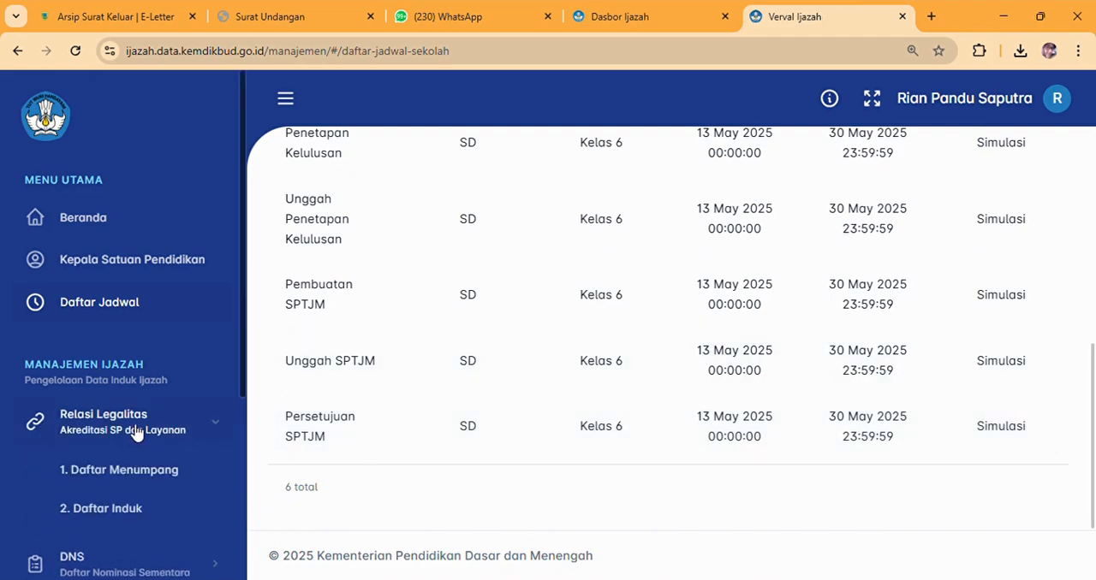
drag(239, 379, 244, 477)
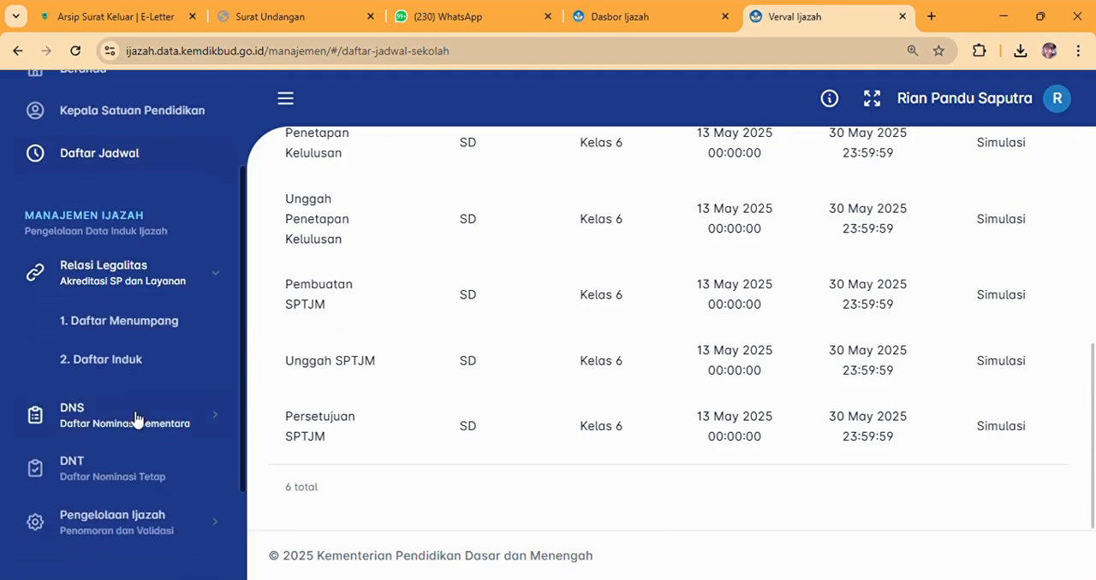
click(135, 327)
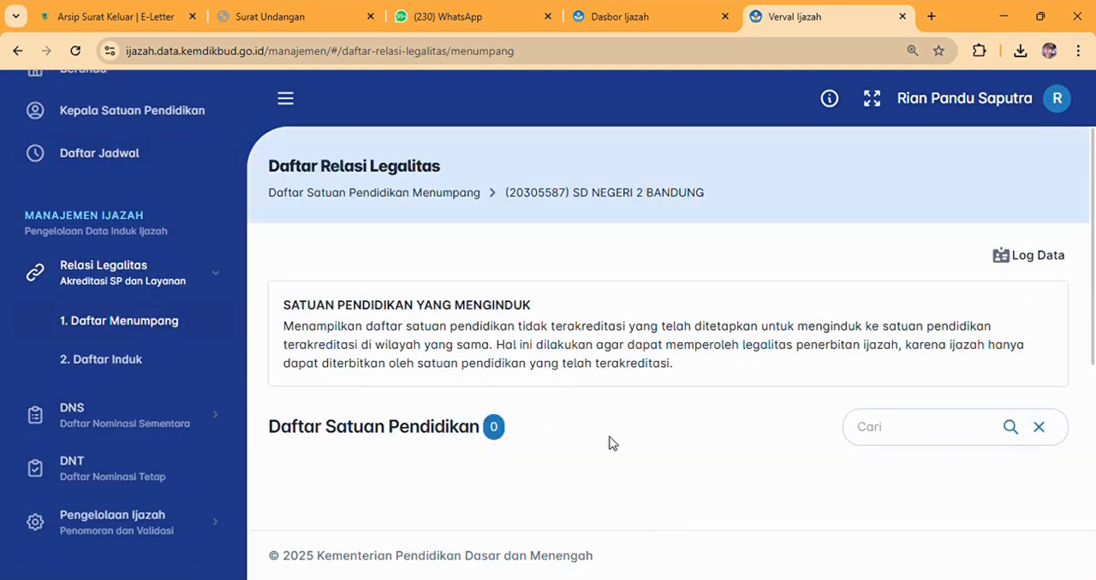
drag(1094, 242, 1094, 333)
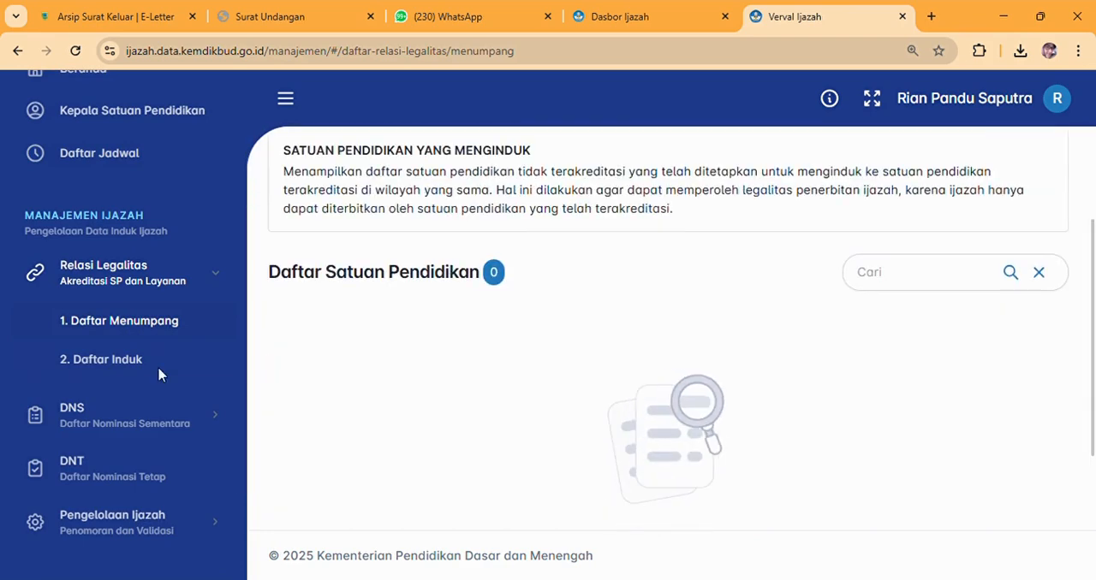
click(125, 378)
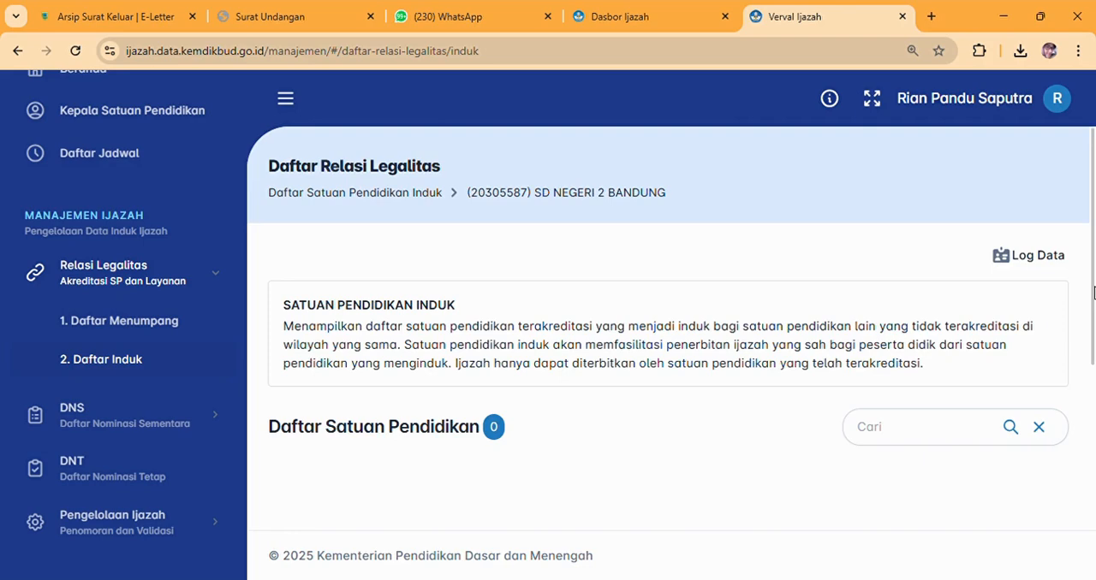
drag(1094, 289, 1094, 403)
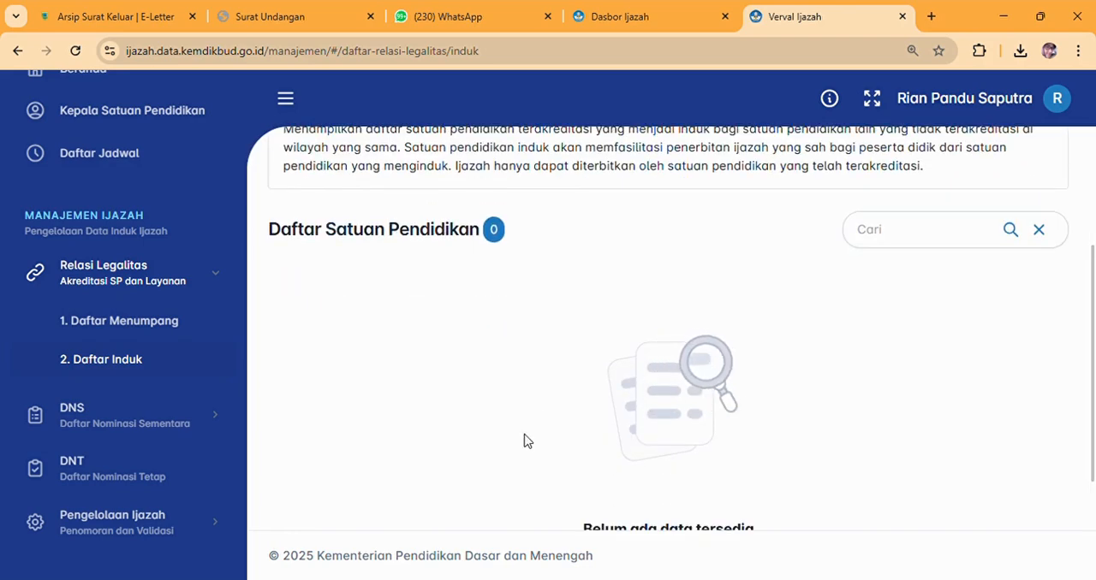
Open the Valid DNS page and examine the students' data in the Daftar Nominasi Sementara table.
click(101, 428)
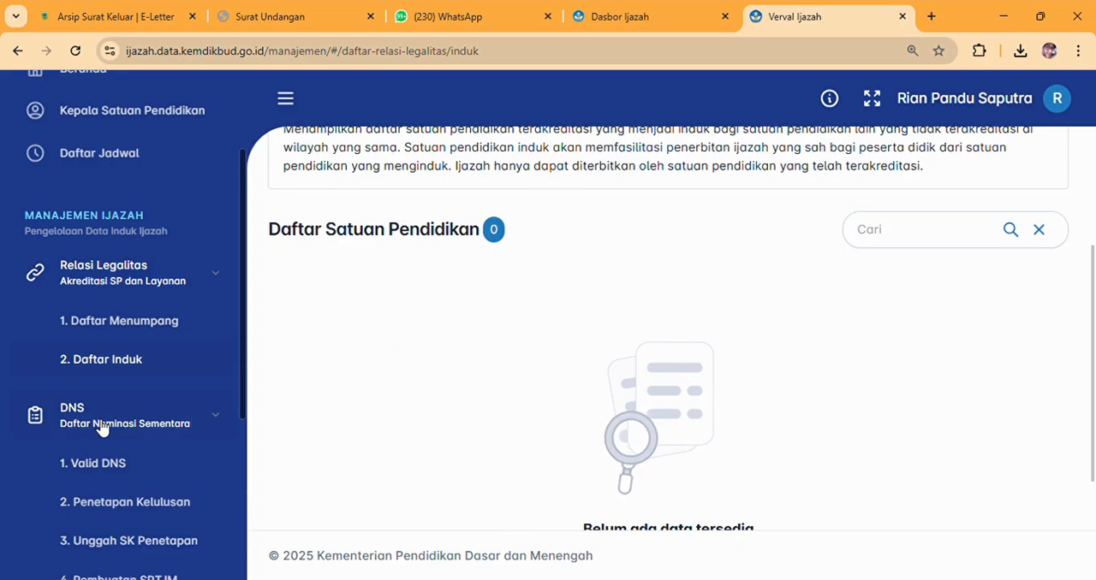
drag(245, 408, 245, 519)
click(75, 260)
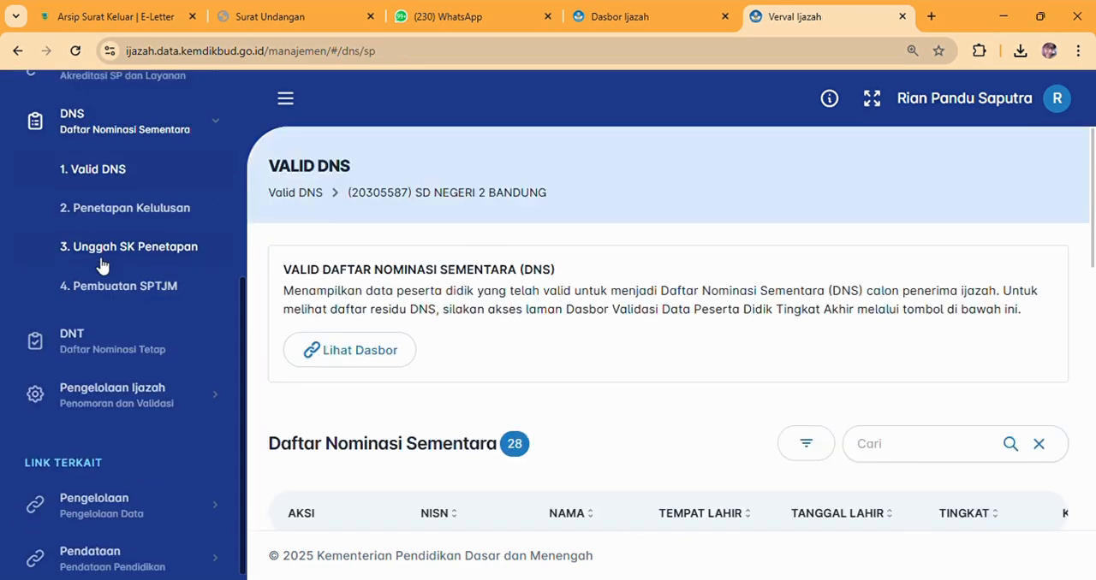
mouse_move(1094, 199)
mouse_down()
mouse_move(1094, 213)
mouse_move(1092, 191)
mouse_up()
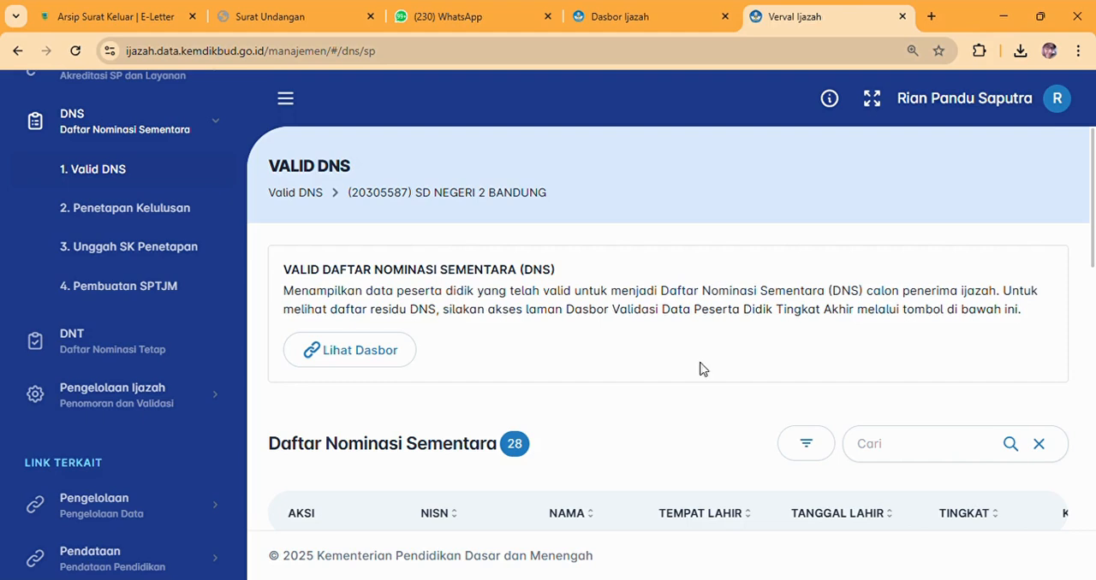
scroll(699, 367, down, 1)
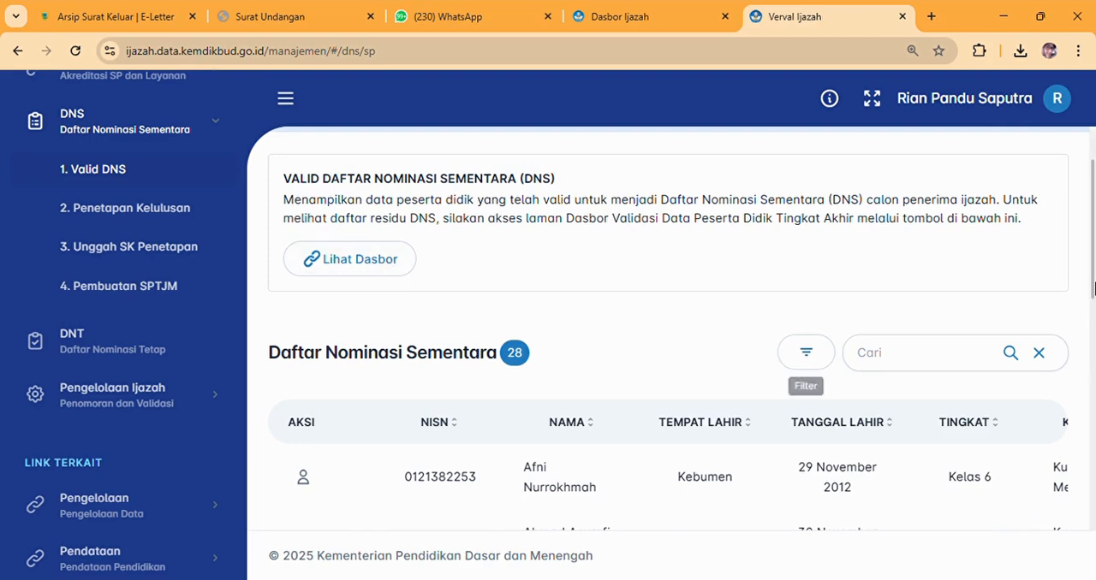
scroll(1094, 291, down, 3)
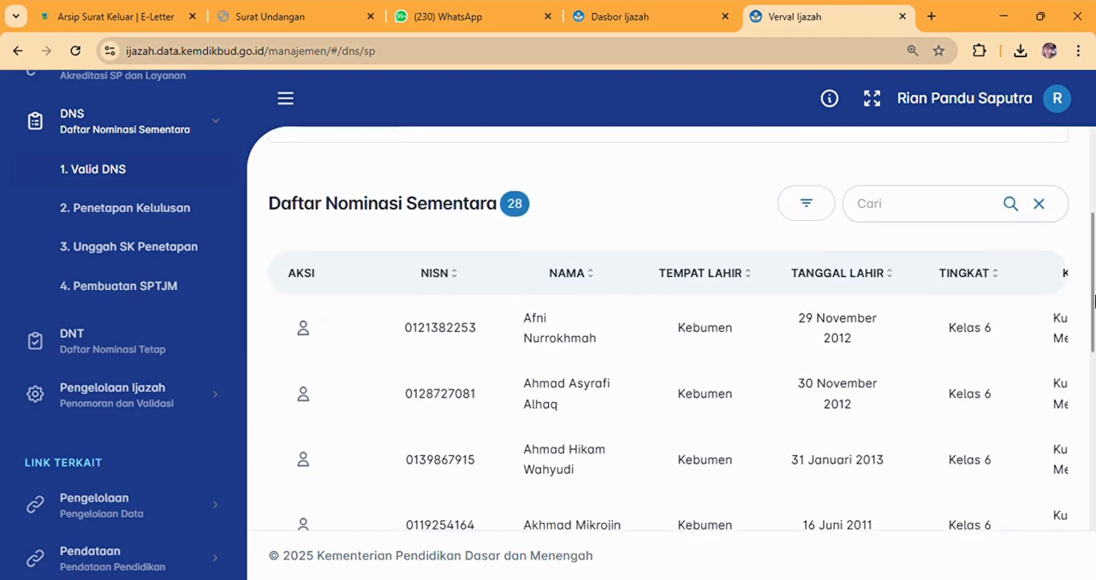
scroll(1094, 300, down, 4)
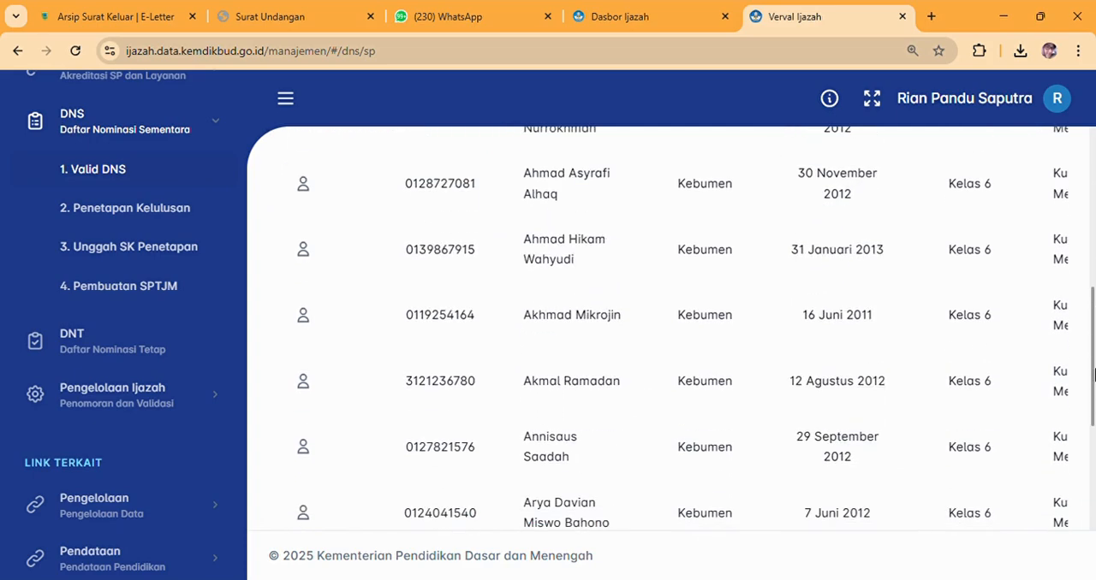
scroll(1080, 307, up, 4)
scroll(1081, 307, up, 1)
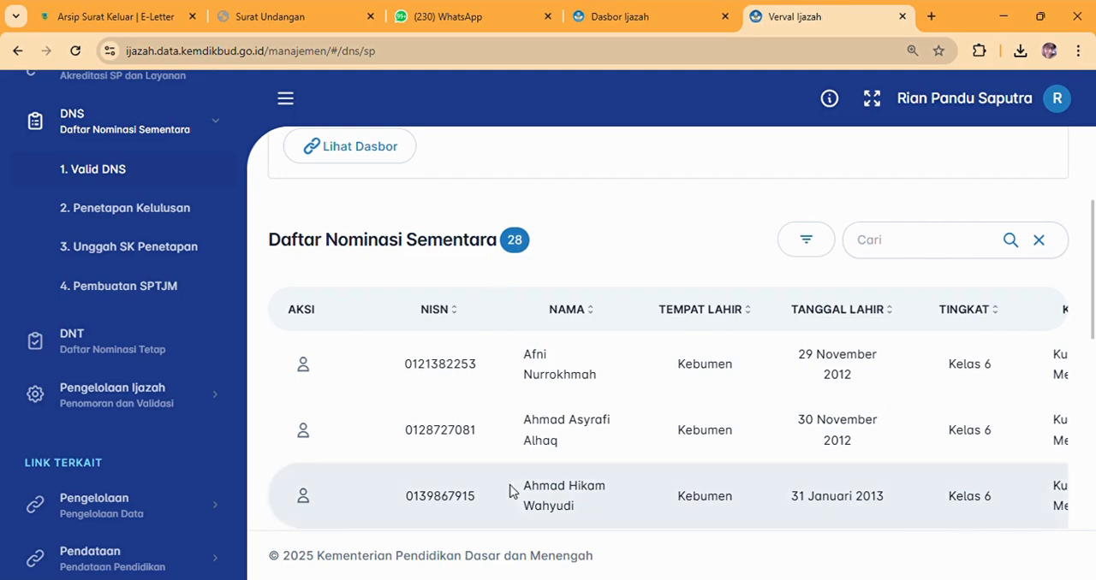
drag(1093, 329, 1078, 288)
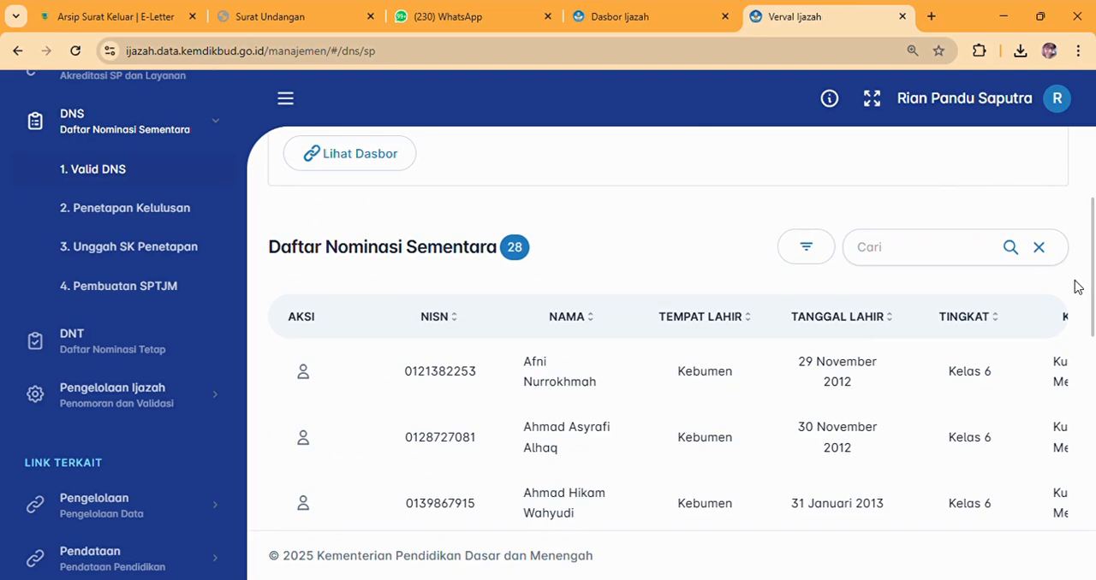
drag(1093, 315, 1093, 373)
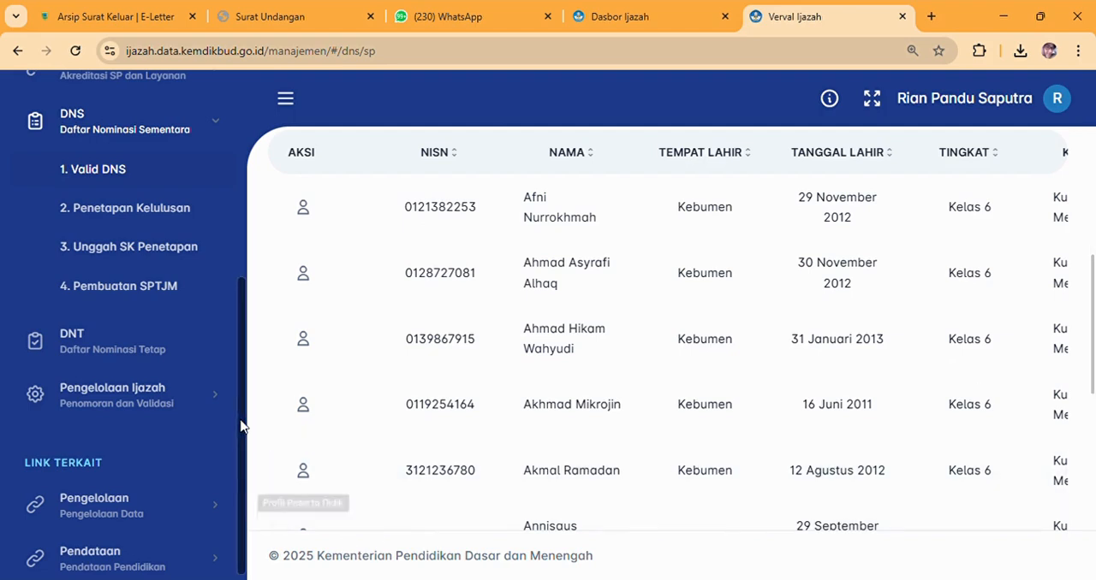
Open Penetapan Kelulusan and check the Lulus, Tidak Lulus and Belum Ditetapkan student lists.
click(136, 220)
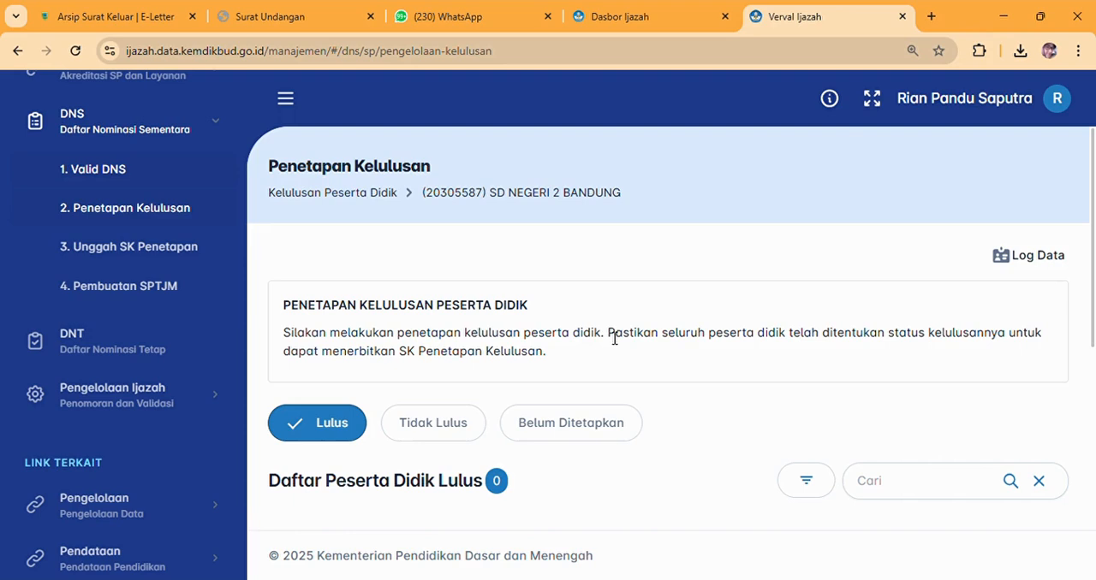
scroll(1094, 320, down, 1)
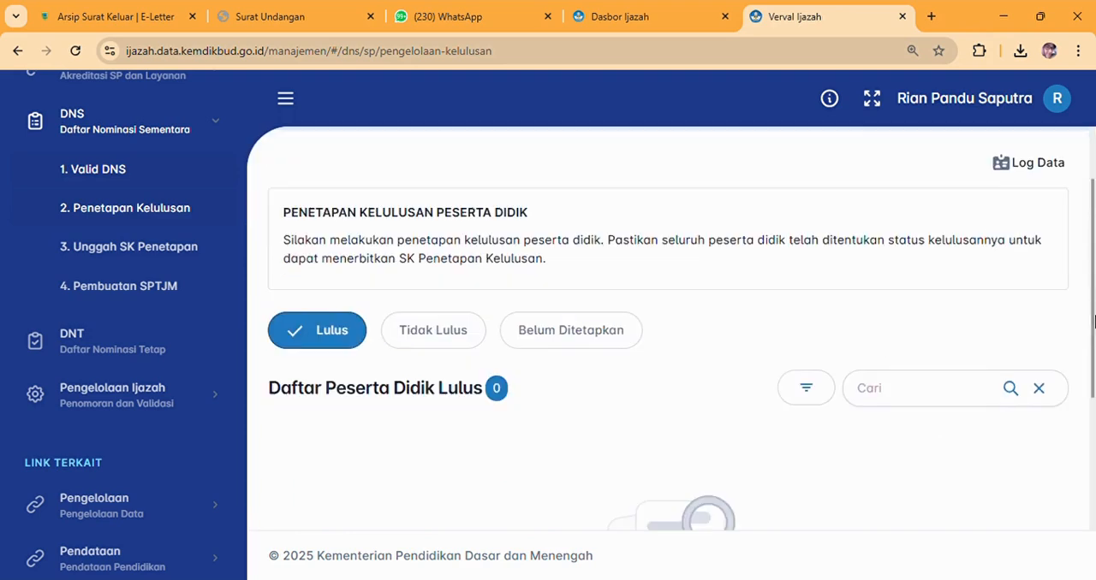
scroll(1093, 320, down, 1)
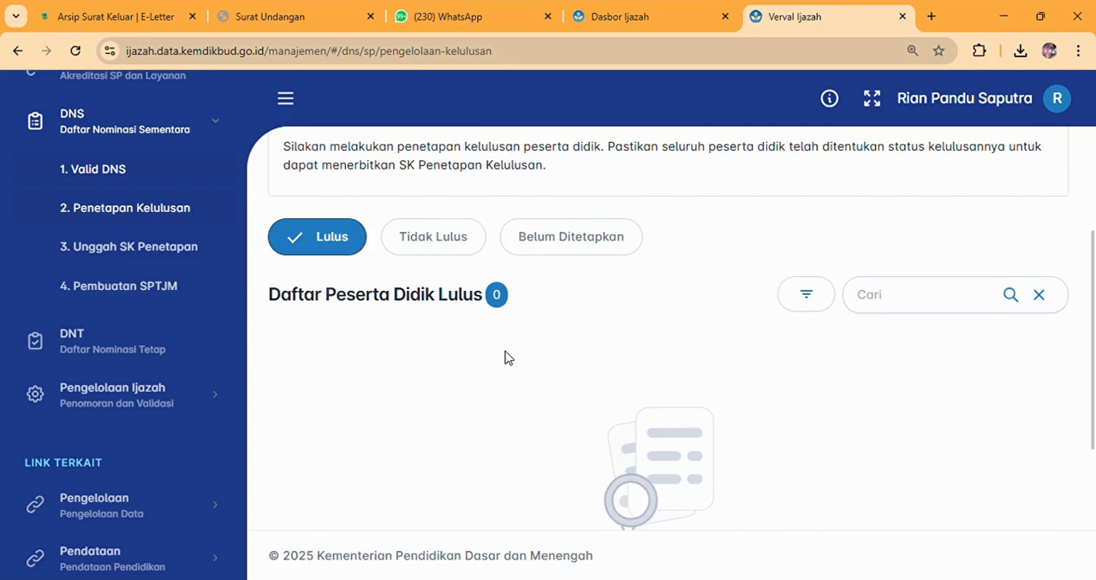
click(433, 246)
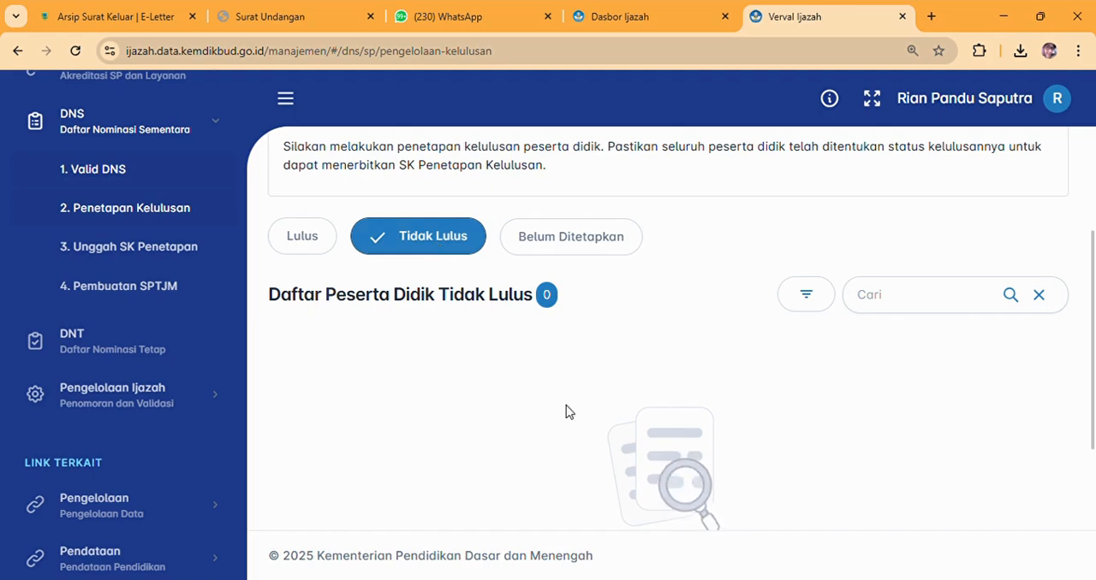
click(601, 242)
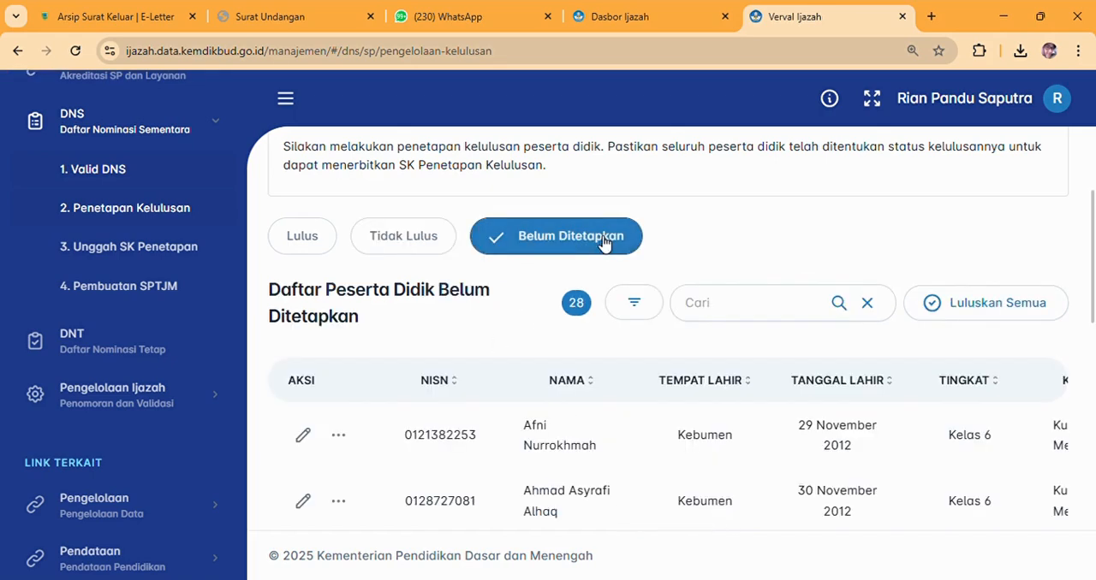
Set the Kelulusan of the first student in the Belum Ditetapkan list to Lulus, then save and confirm the decision.
mouse_move(1093, 235)
mouse_down()
mouse_move(1093, 186)
mouse_move(1094, 392)
mouse_move(1080, 220)
mouse_up()
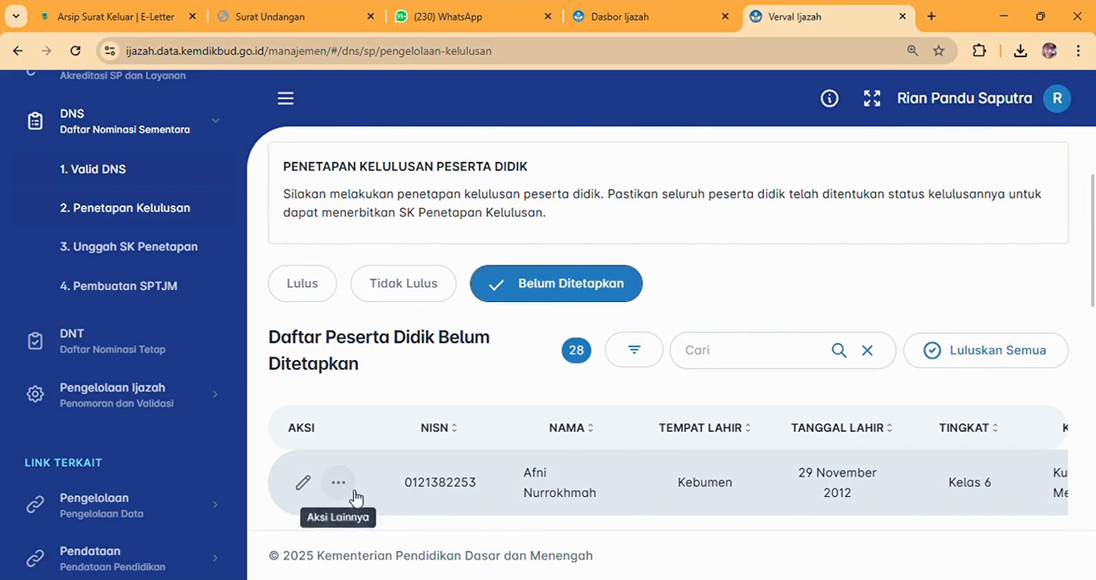
click(301, 486)
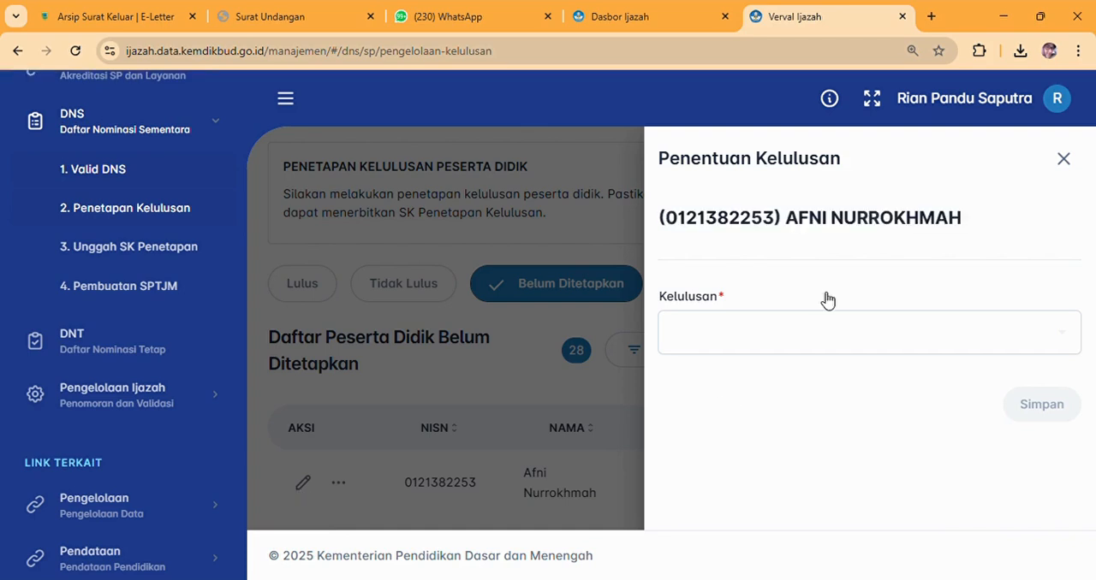
click(806, 335)
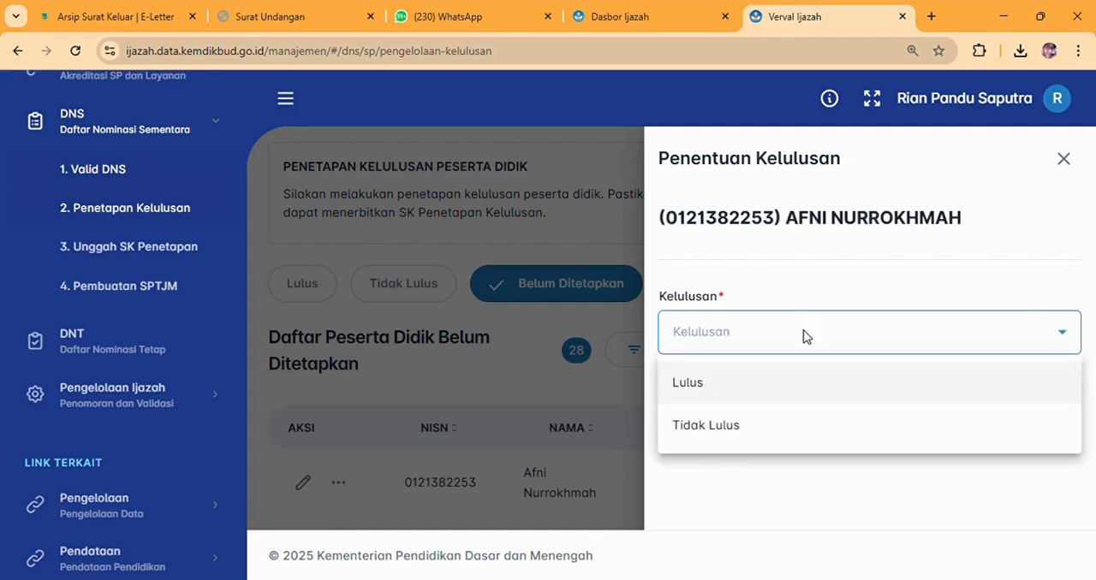
click(726, 394)
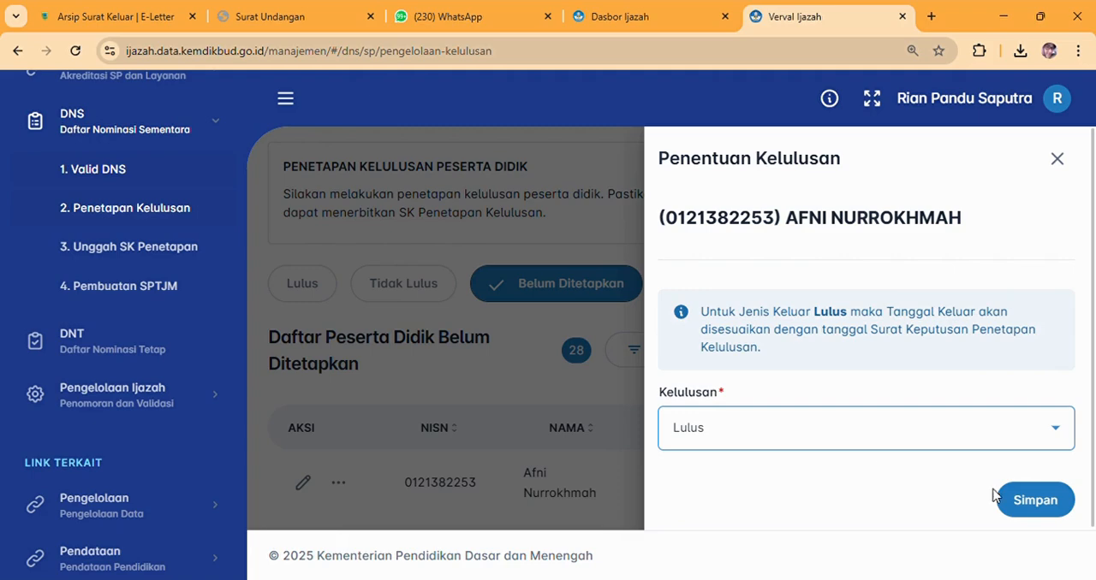
click(1028, 508)
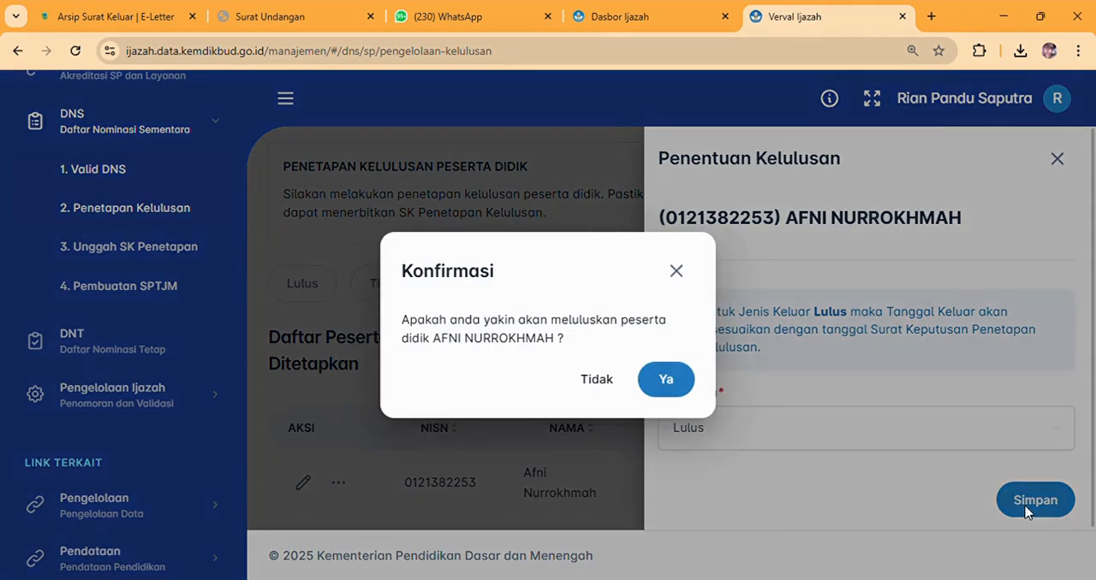
click(676, 392)
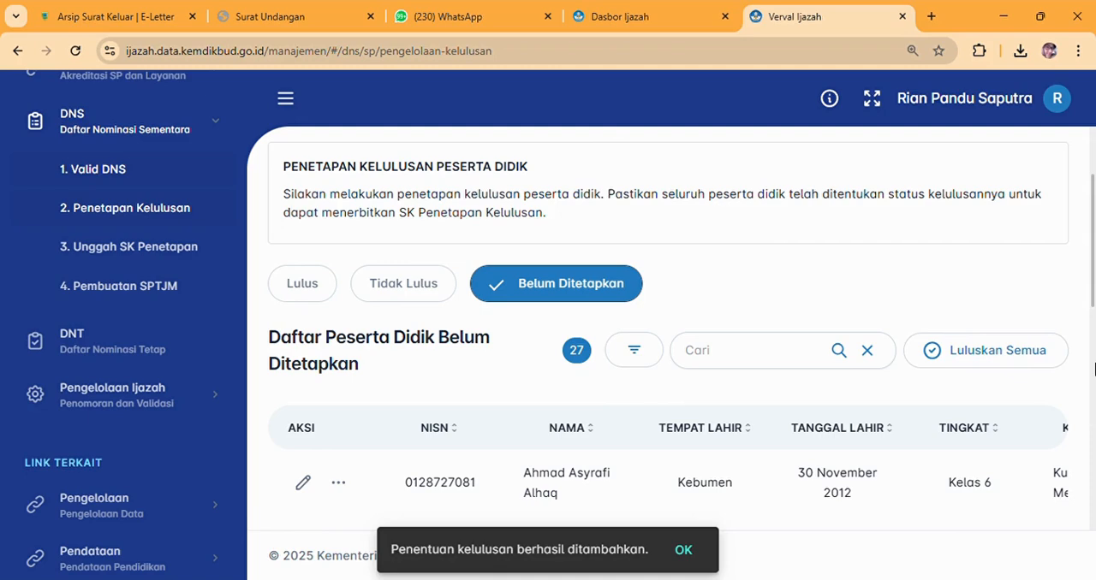
Review the students remaining under Belum Ditetapkan and compare them with the Lulus list.
scroll(1093, 369, down, 2)
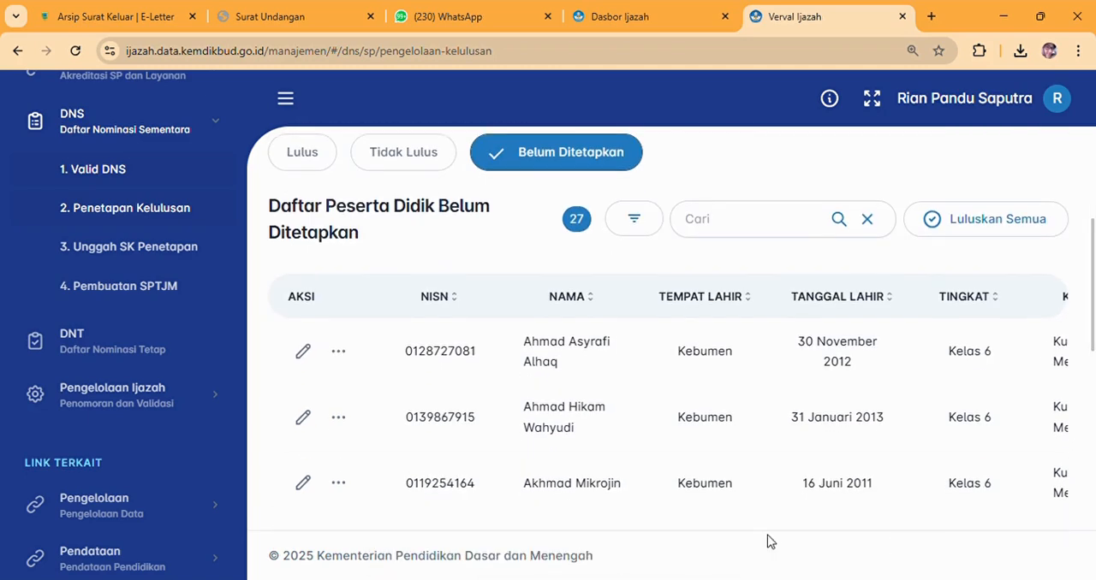
scroll(1093, 322, down, 1)
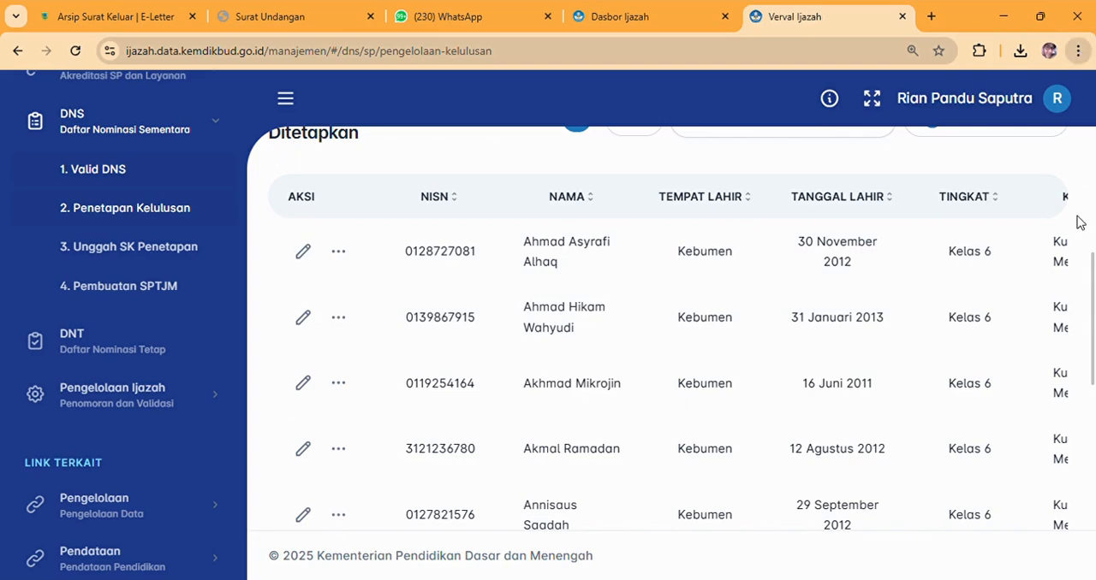
key(ctrl+minus)
key(ctrl+minus)
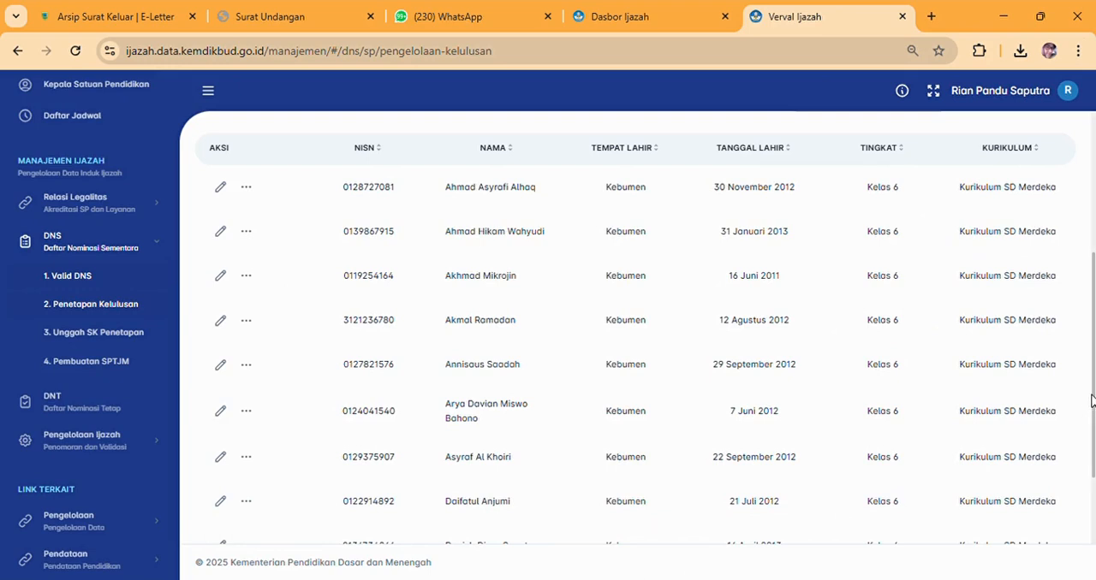
drag(1092, 401, 1085, 346)
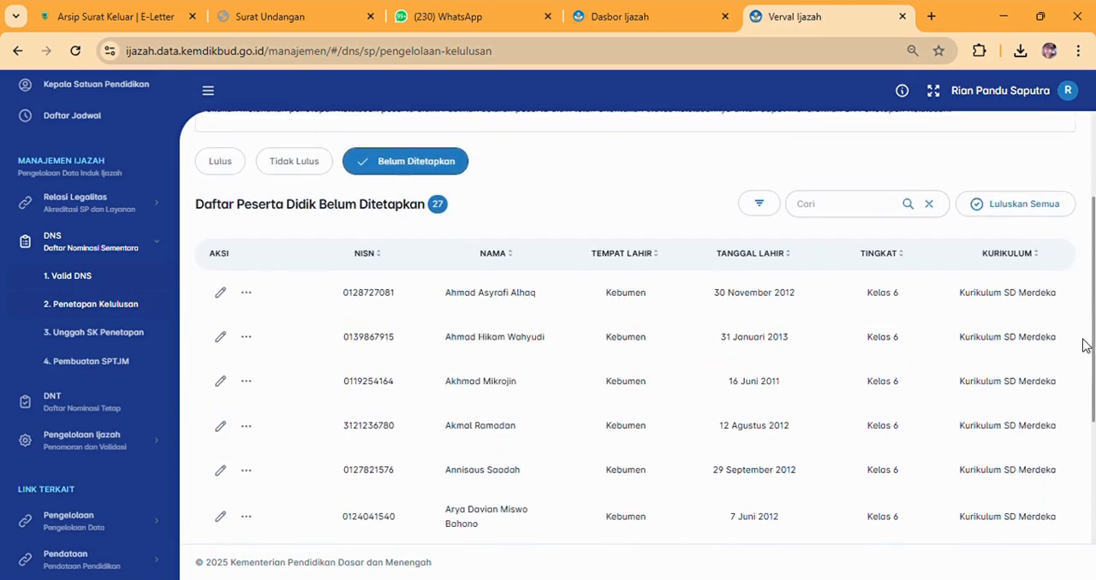
click(236, 168)
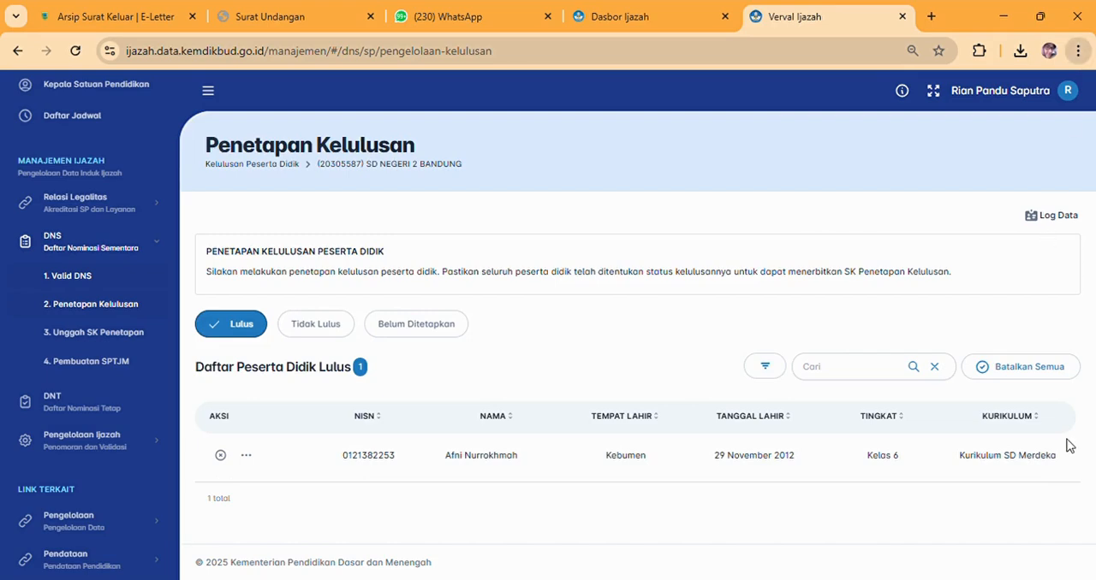
key(ctrl+0)
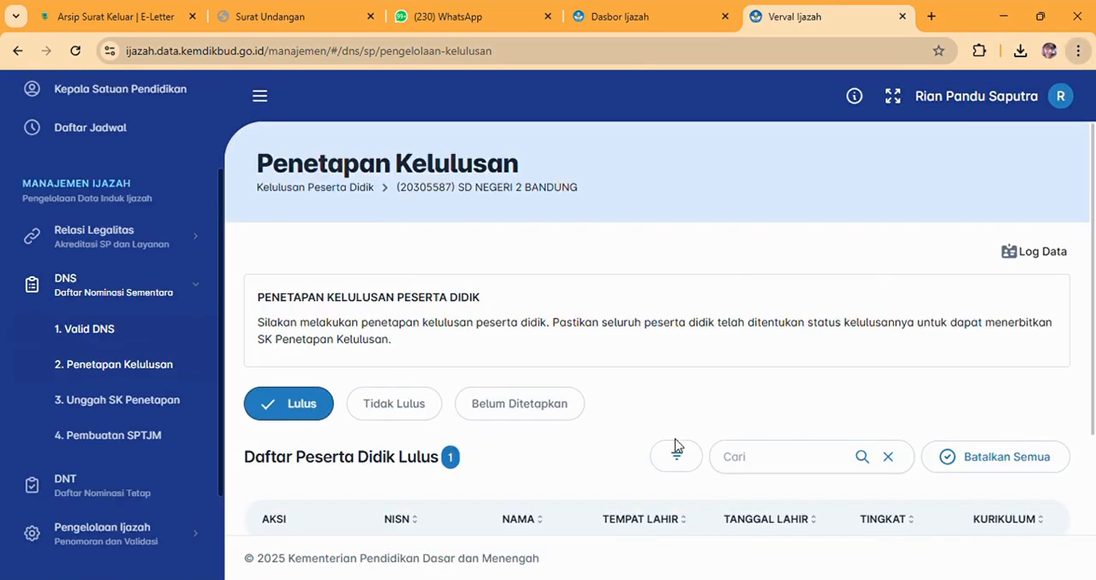
click(498, 407)
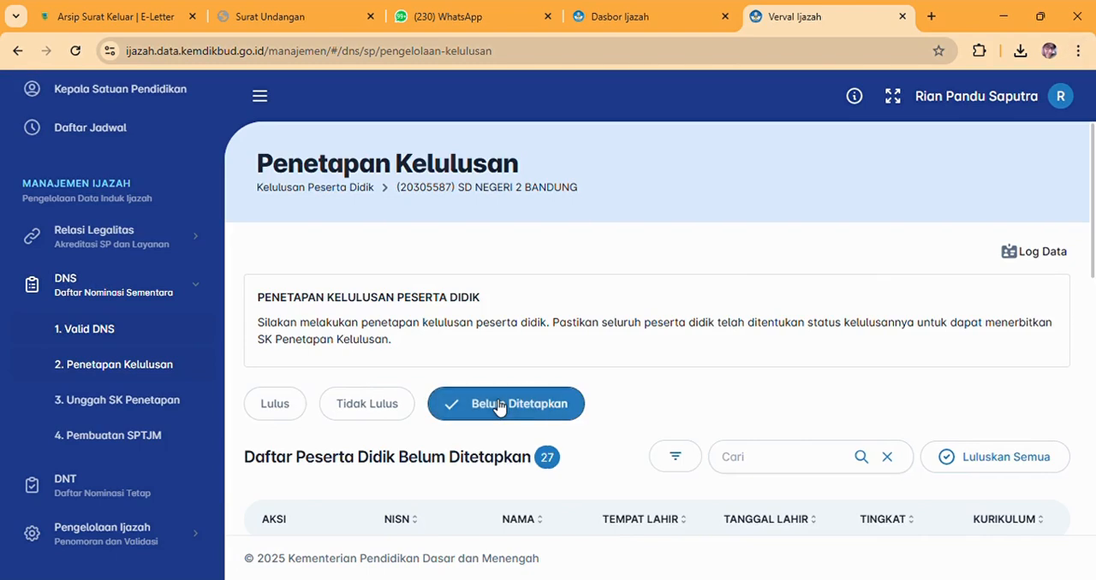
click(286, 414)
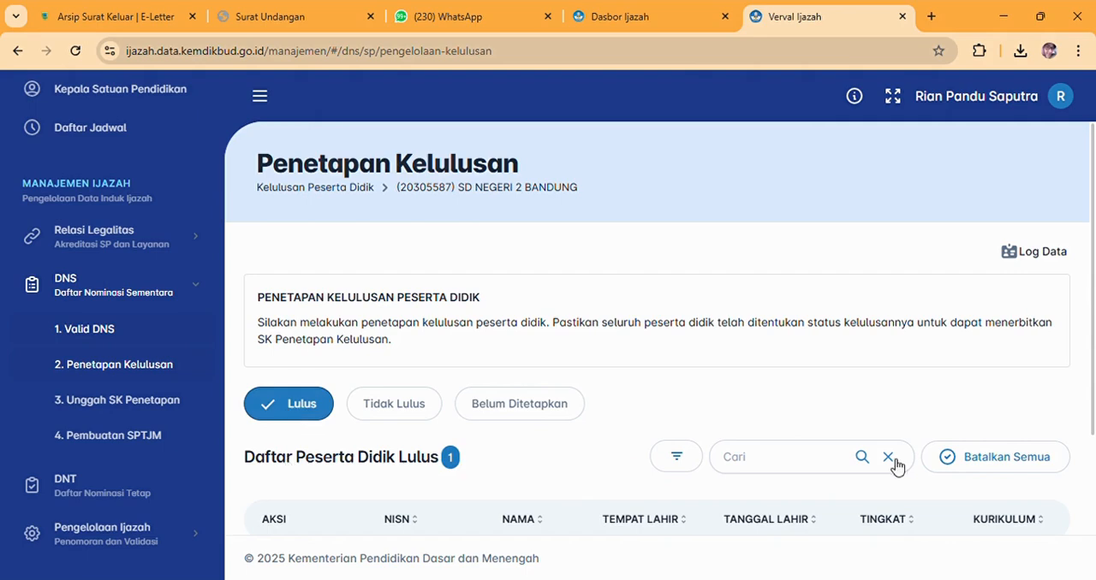
scroll(1094, 434, down, 2)
scroll(1087, 394, up, 1)
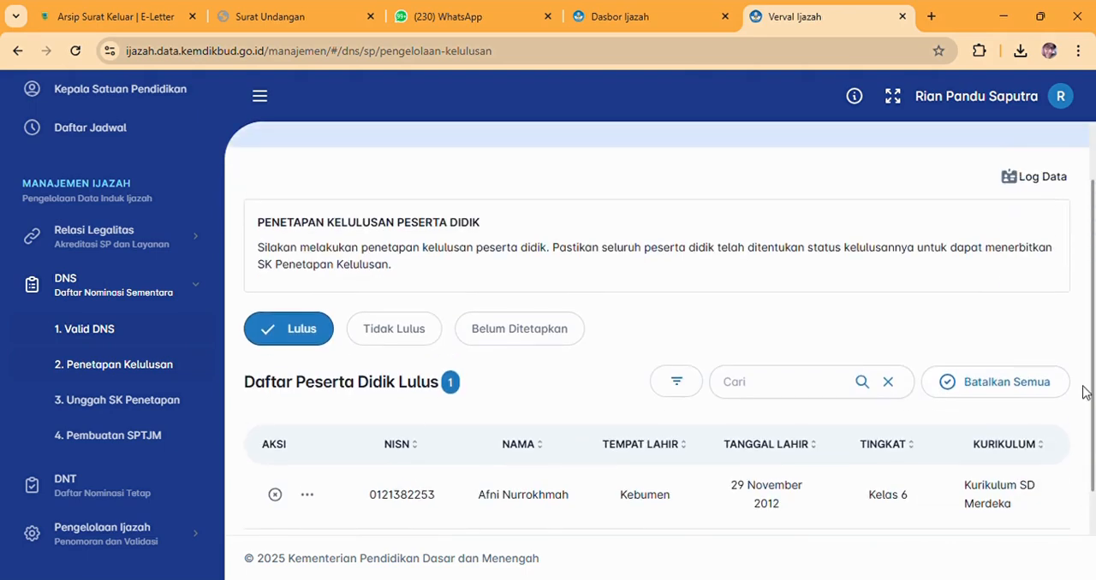
Graduate all remaining Belum Ditetapkan students at once, agreeing to the declaration and confirming, and check the Lulus list.
click(486, 341)
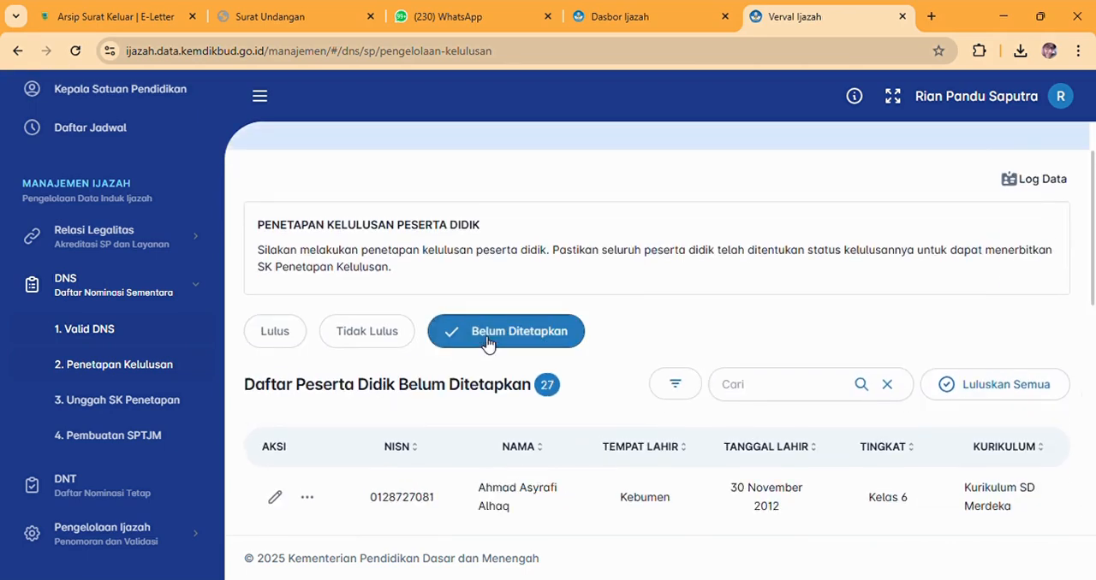
scroll(1094, 261, down, 1)
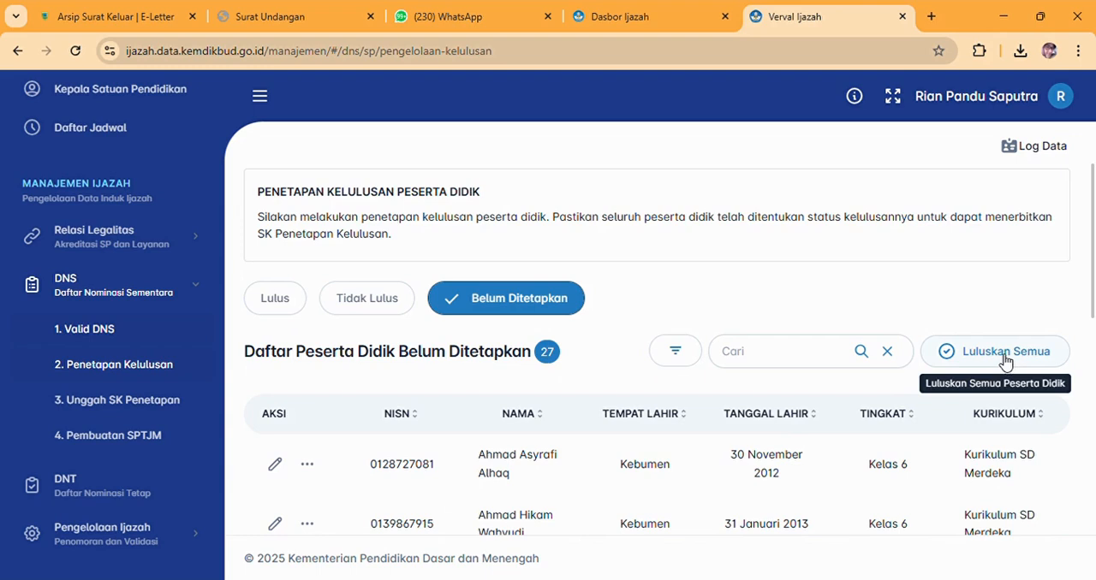
click(1003, 360)
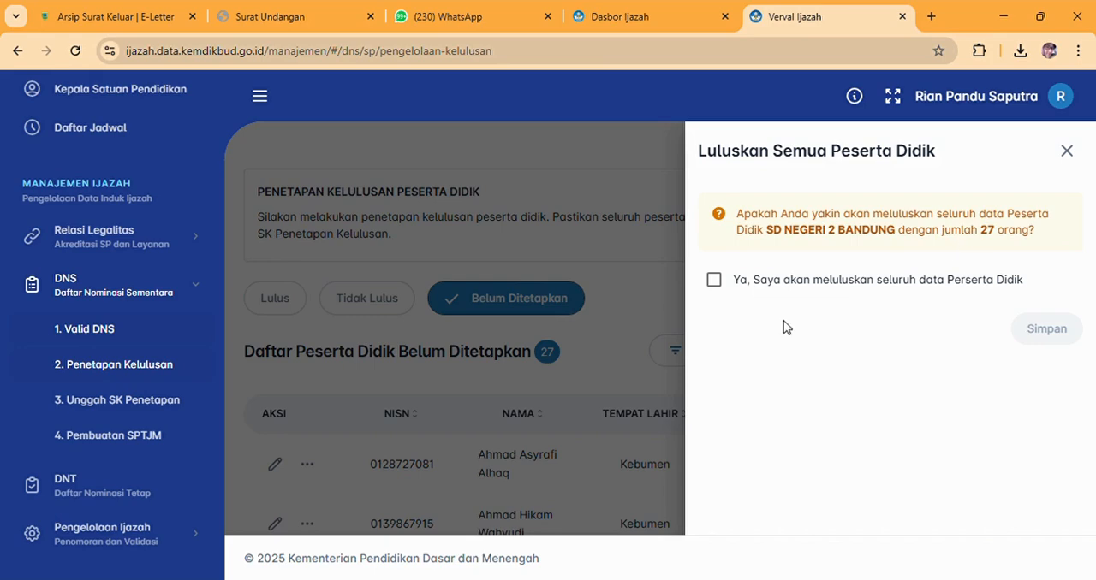
click(715, 281)
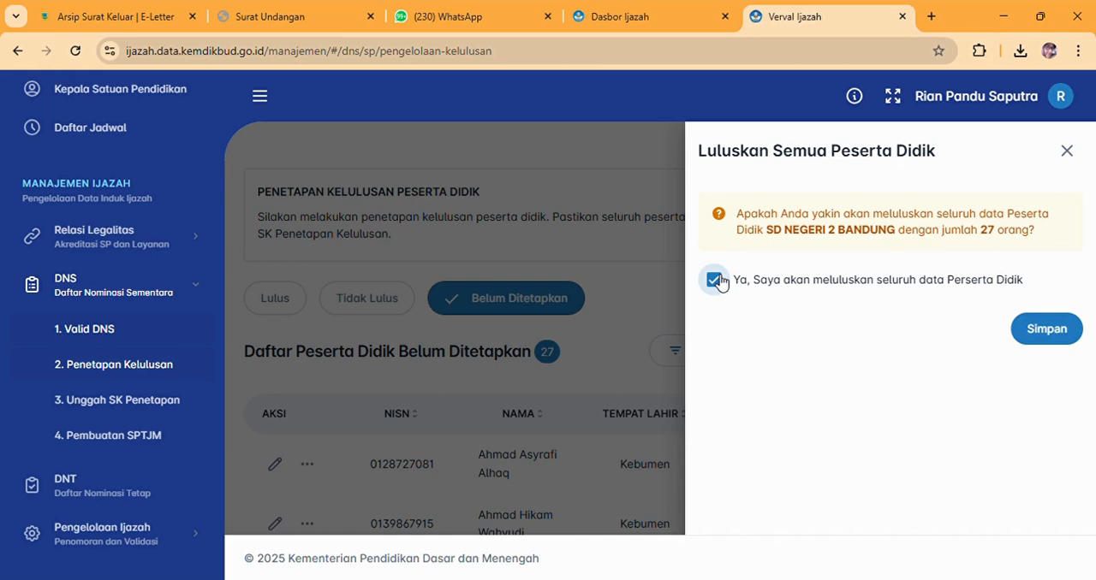
click(1061, 331)
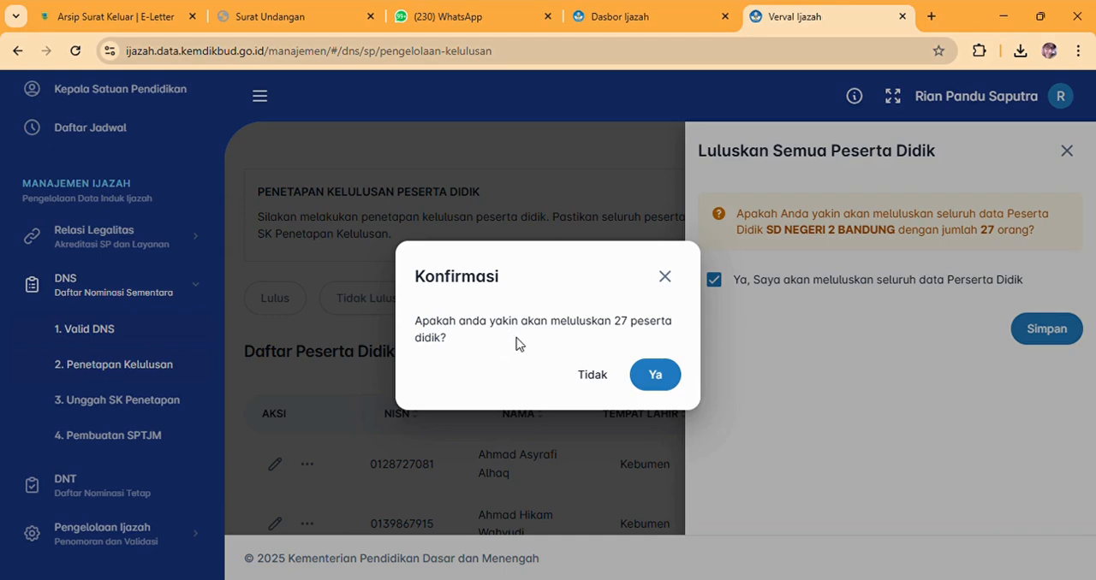
click(648, 384)
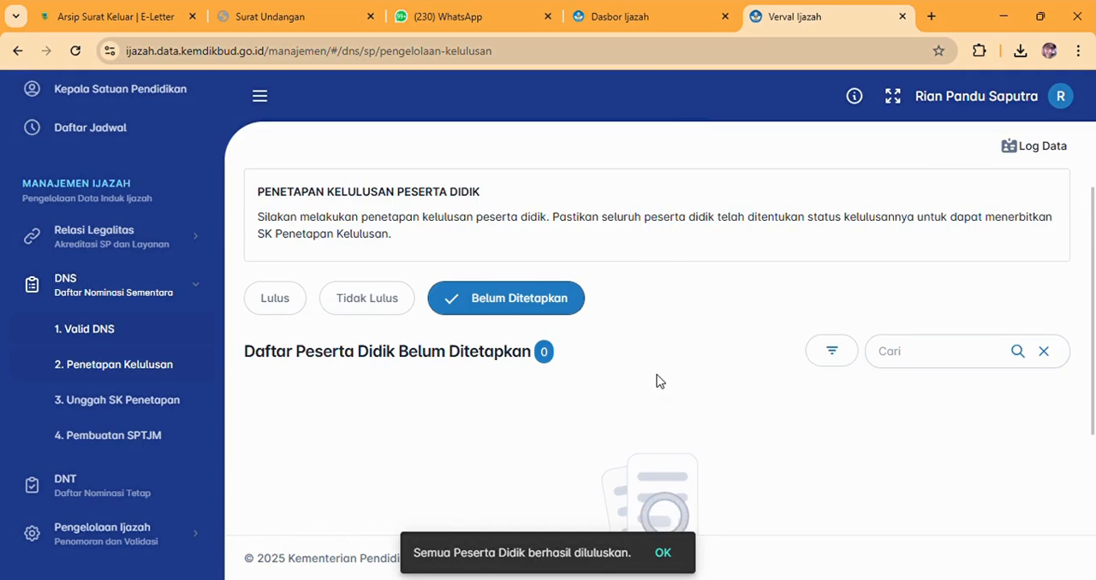
click(279, 306)
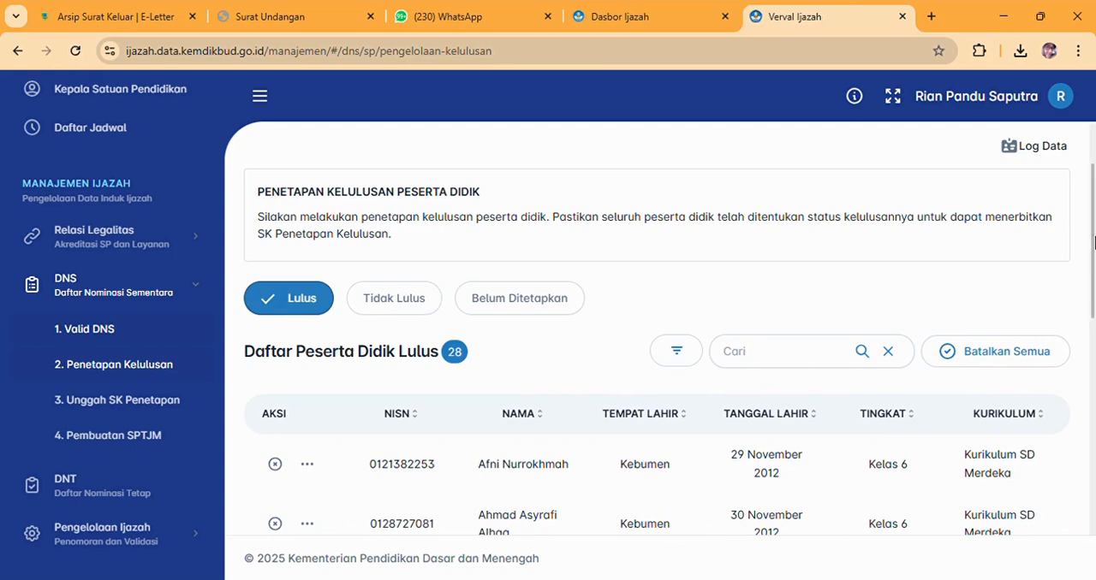
drag(1094, 212, 1076, 171)
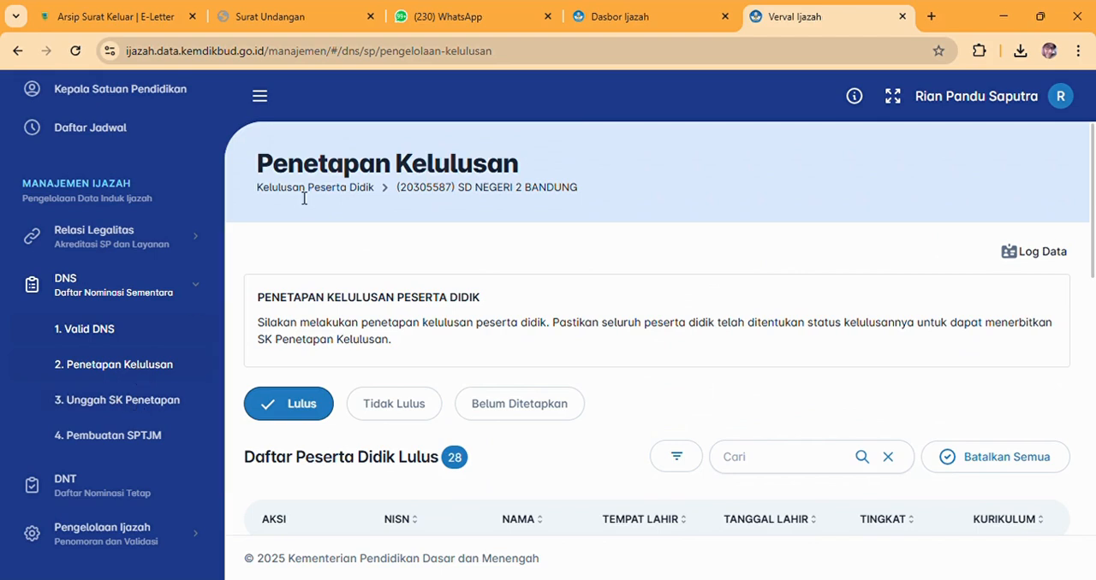
Open the Unggah SK Penetapan page and read its instructions for downloading and uploading the graduation decree.
click(110, 407)
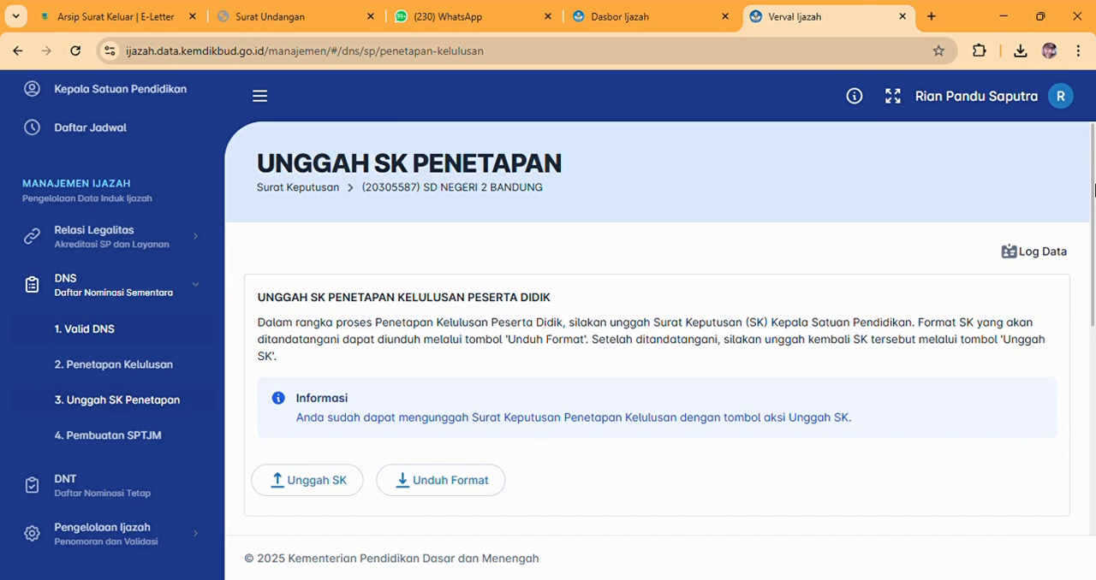
mouse_move(1093, 188)
mouse_down()
mouse_move(1093, 248)
mouse_move(1093, 190)
mouse_up()
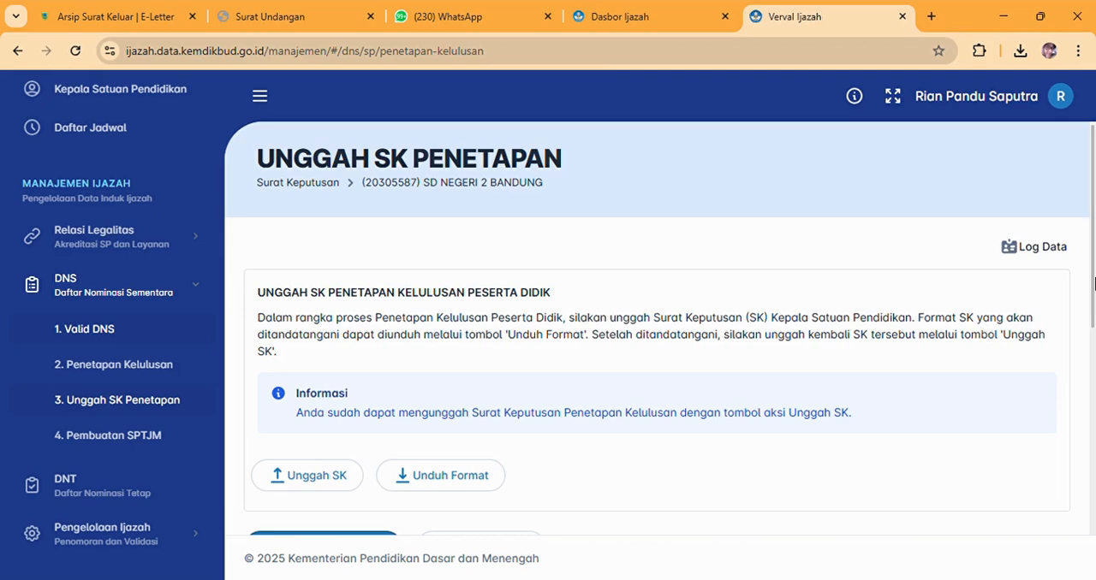
drag(1093, 284, 1093, 356)
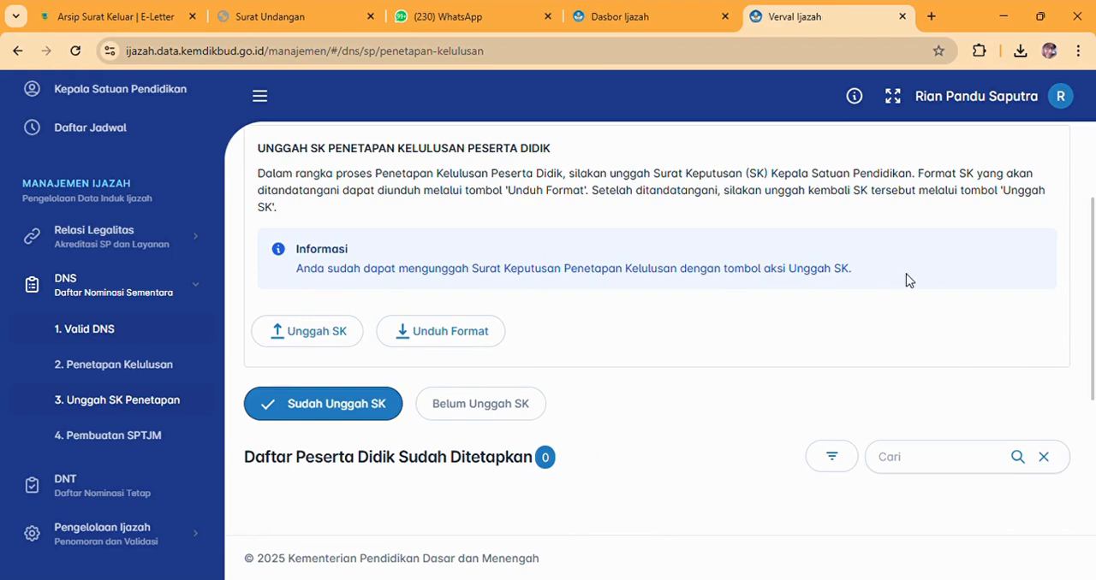
mouse_move(1088, 283)
mouse_down()
mouse_move(1089, 305)
mouse_move(1089, 268)
mouse_up()
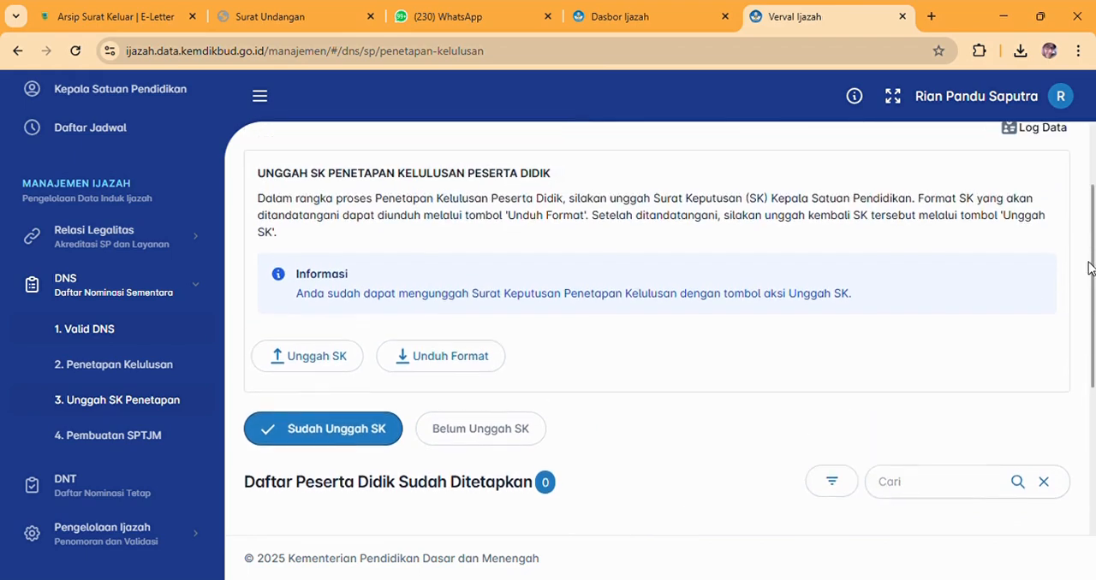
Preview the SK Penetapan Kelulusan format through its student list on page 2 and download the document.
click(458, 366)
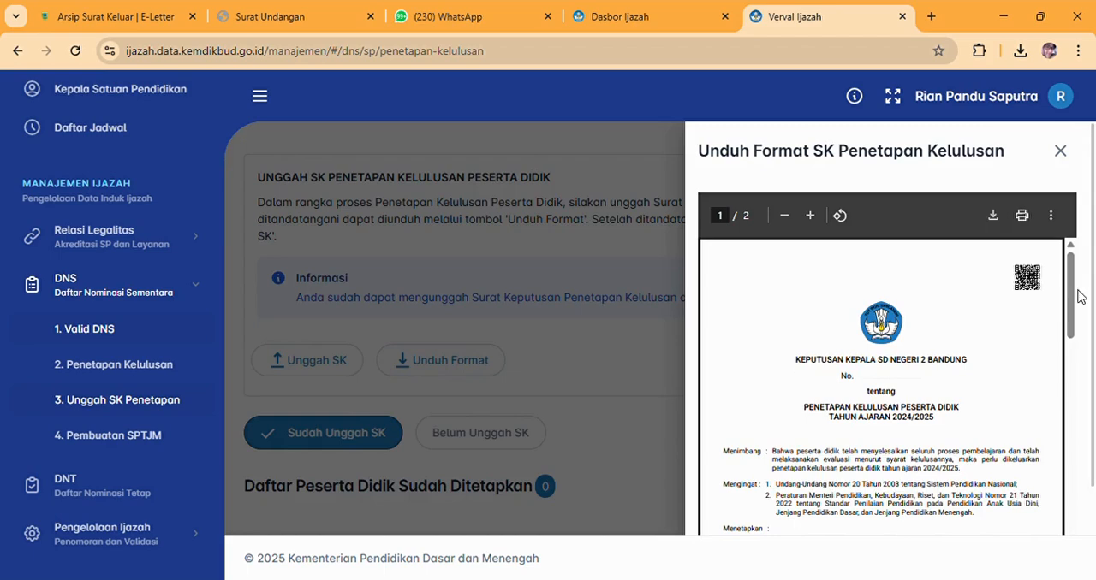
drag(1071, 302, 1094, 535)
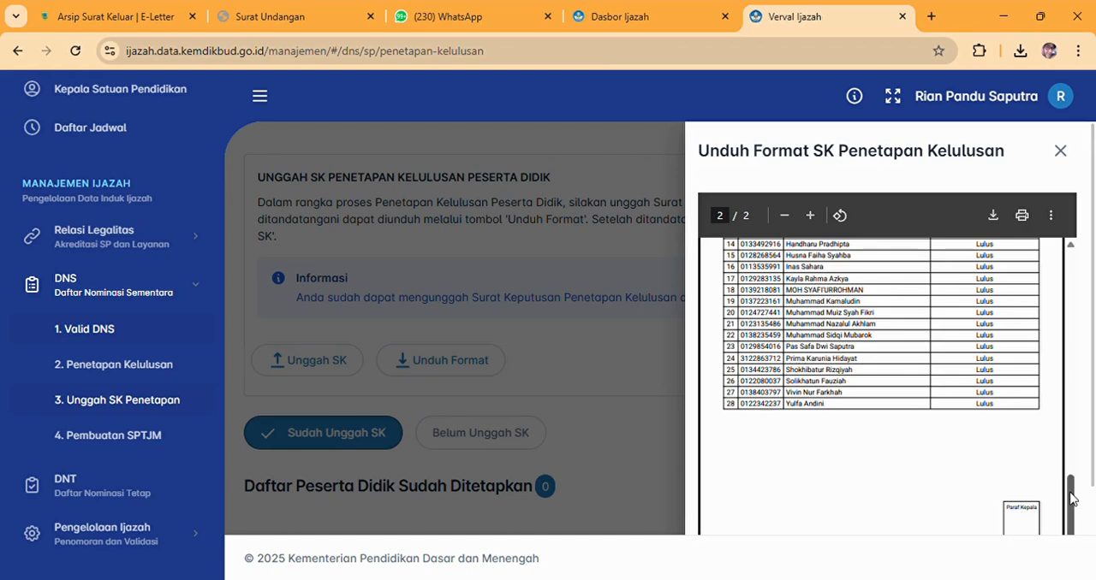
click(995, 216)
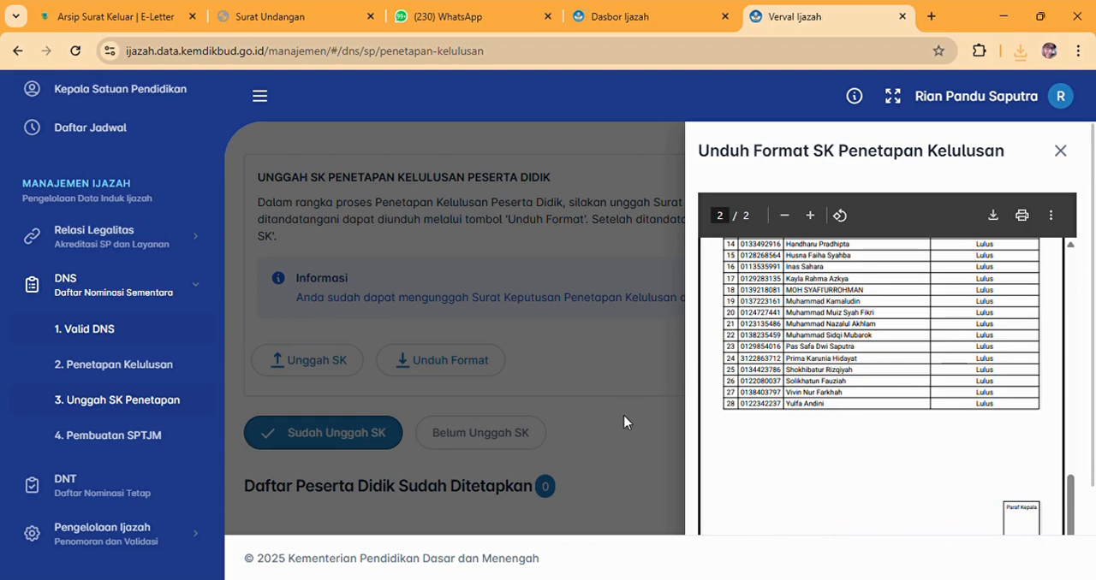
Close the format preview and fill in the Unggah Surat Keputusan form with the listed Kepala Satuan Pendidikan and Nomor SK 0000.
click(1059, 151)
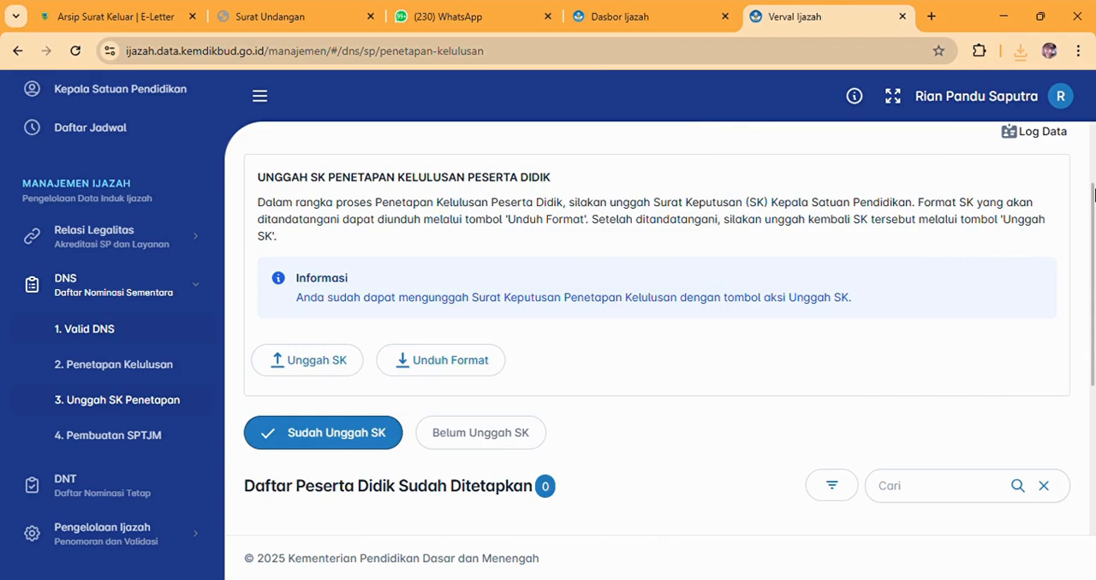
drag(1094, 194, 1093, 216)
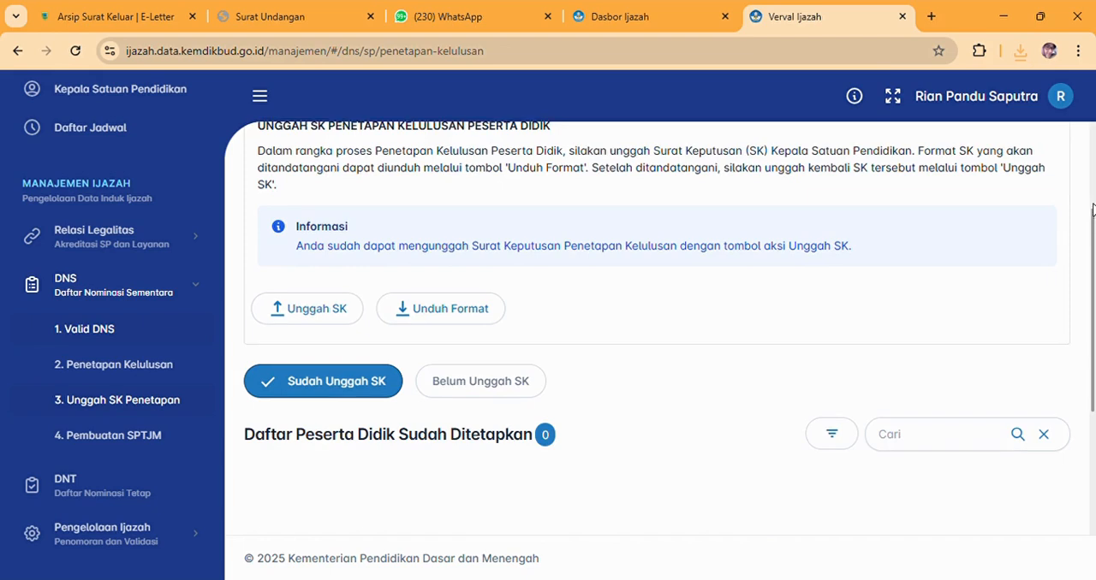
mouse_move(1093, 216)
mouse_down()
mouse_move(1090, 137)
mouse_move(1093, 228)
mouse_up()
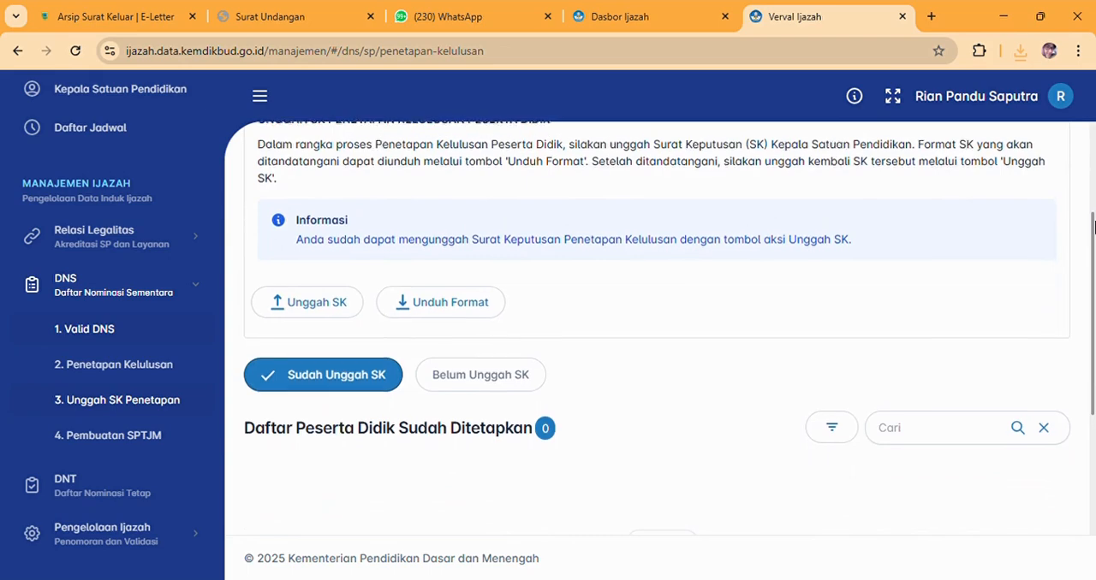
click(327, 307)
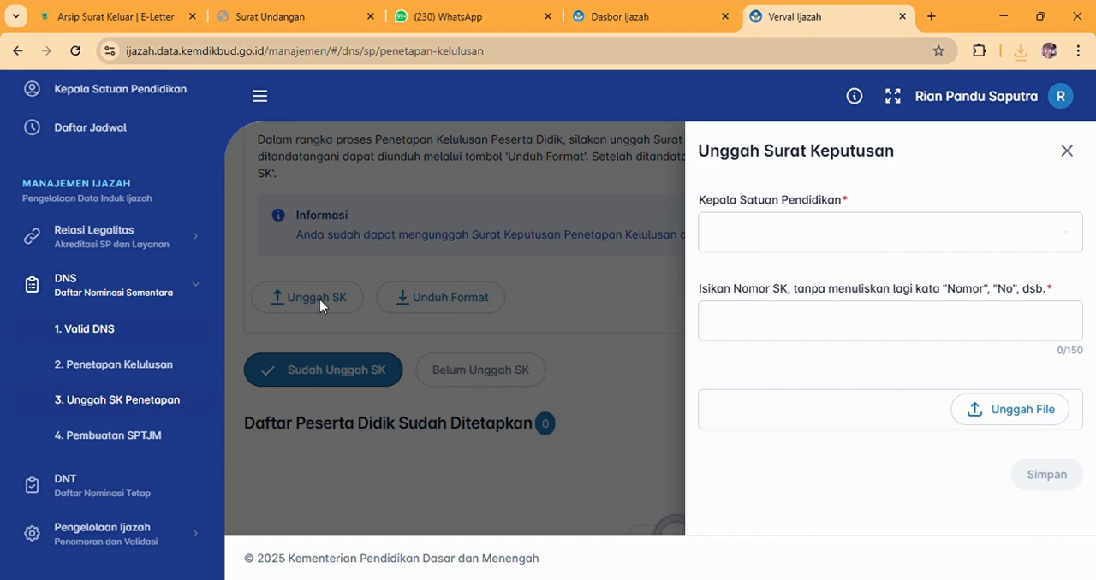
click(729, 244)
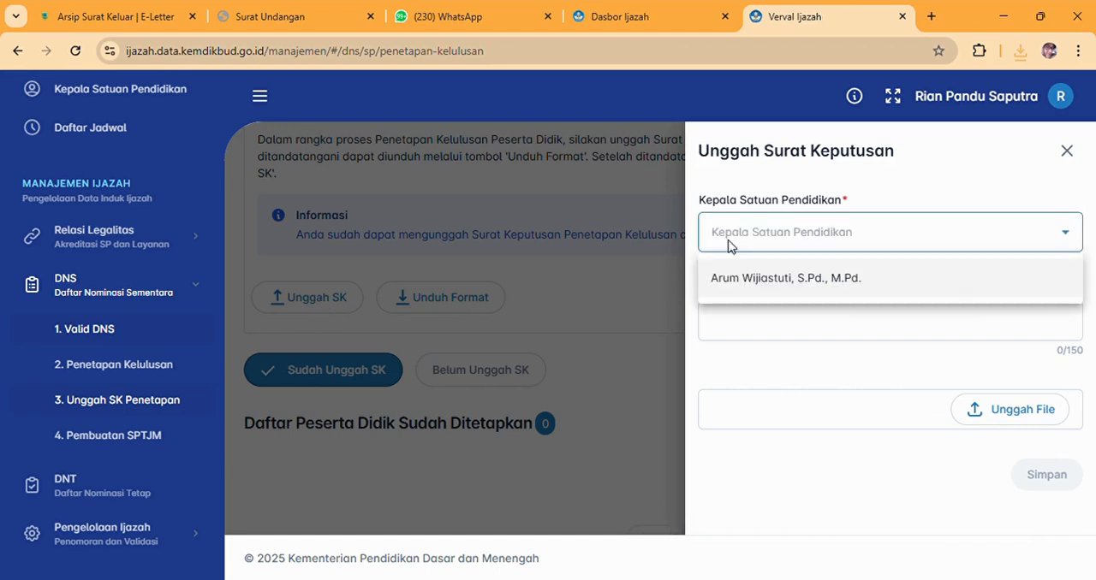
click(849, 277)
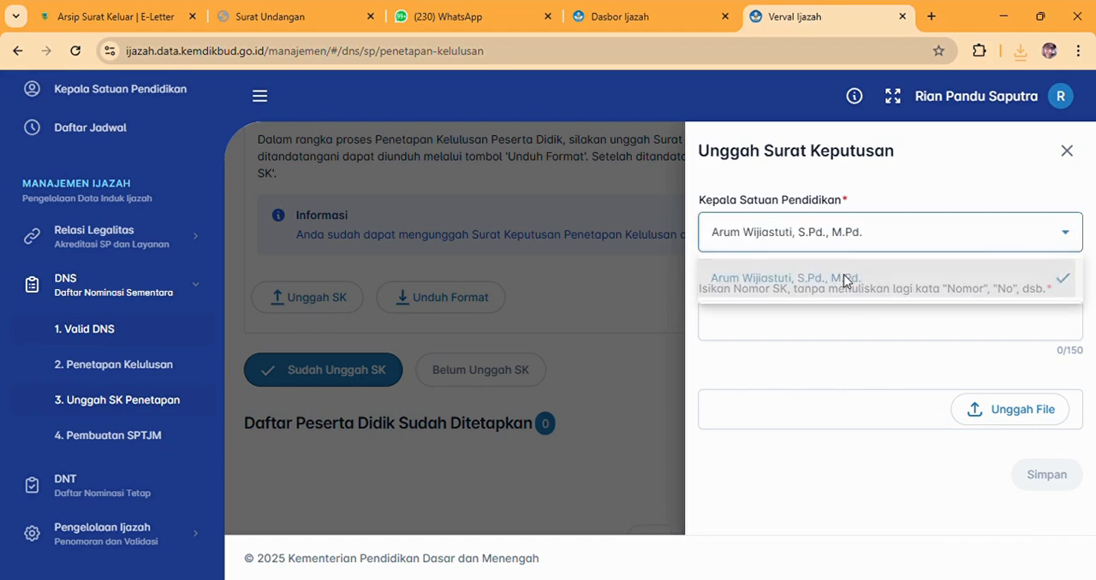
click(796, 335)
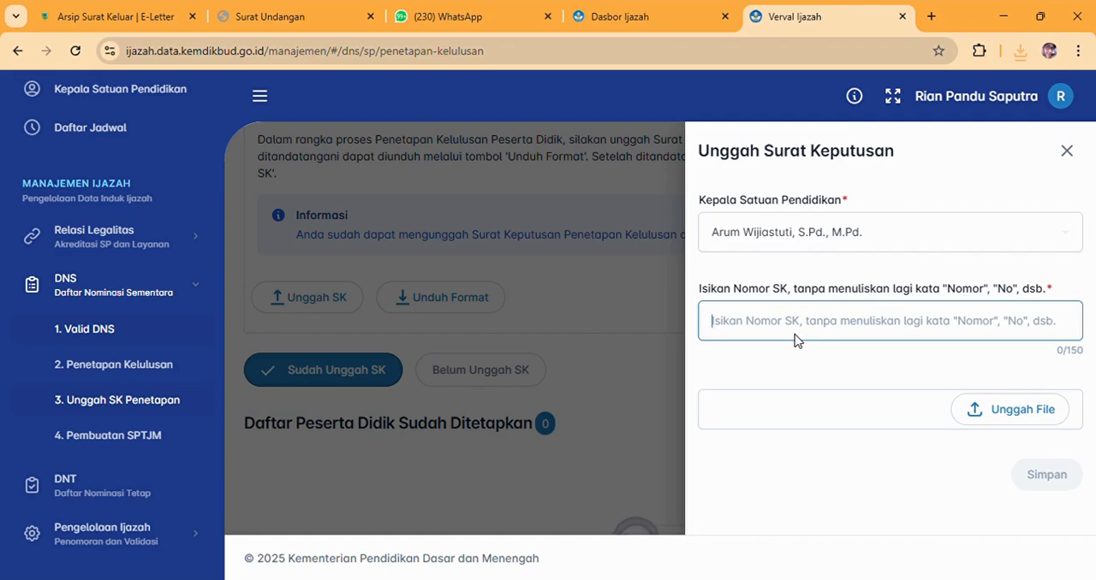
text(0000)
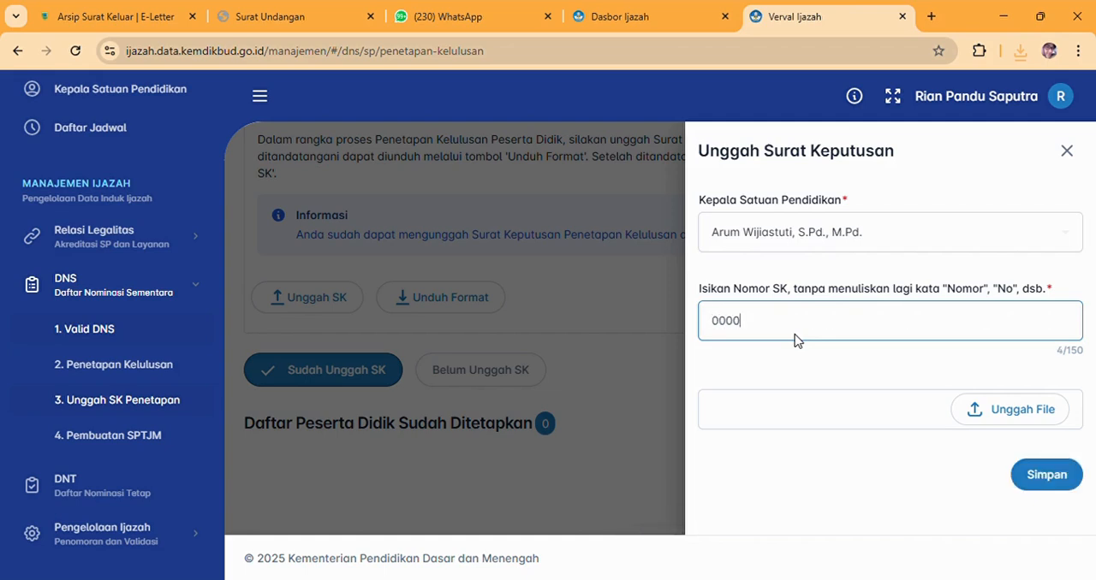
click(843, 472)
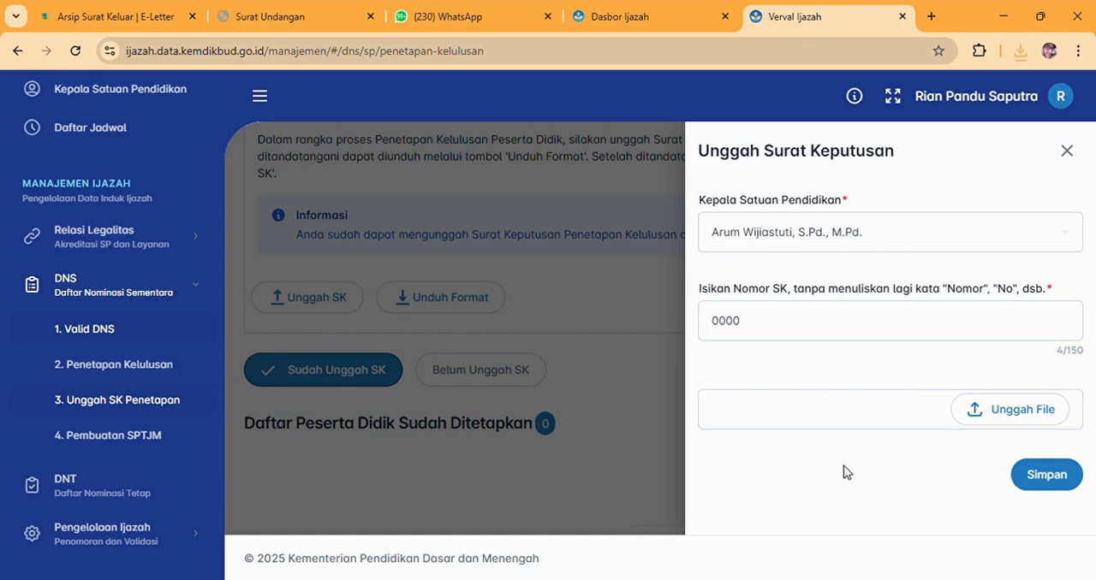
Attach SURAT PENETAPAN KELULUSAN.pdf to the Surat Keputusan form, save it and confirm the upload.
click(1012, 415)
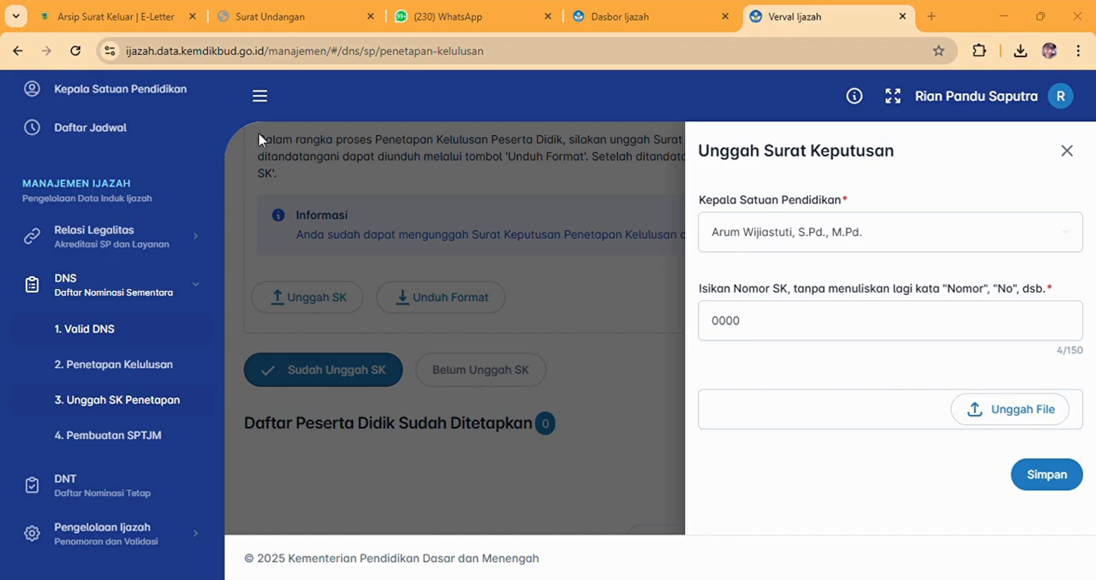
click(417, 355)
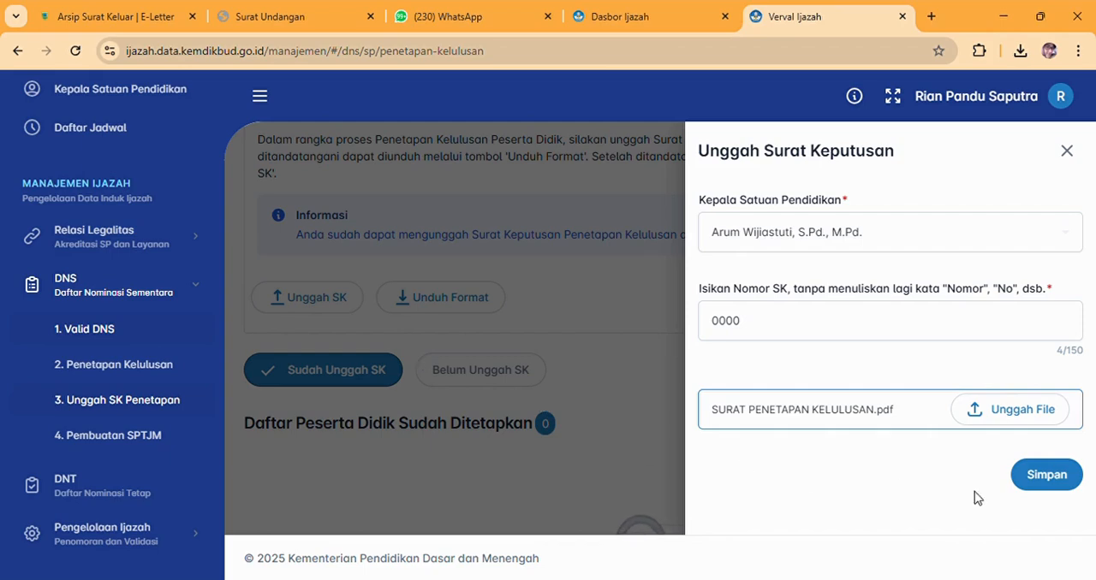
click(1058, 484)
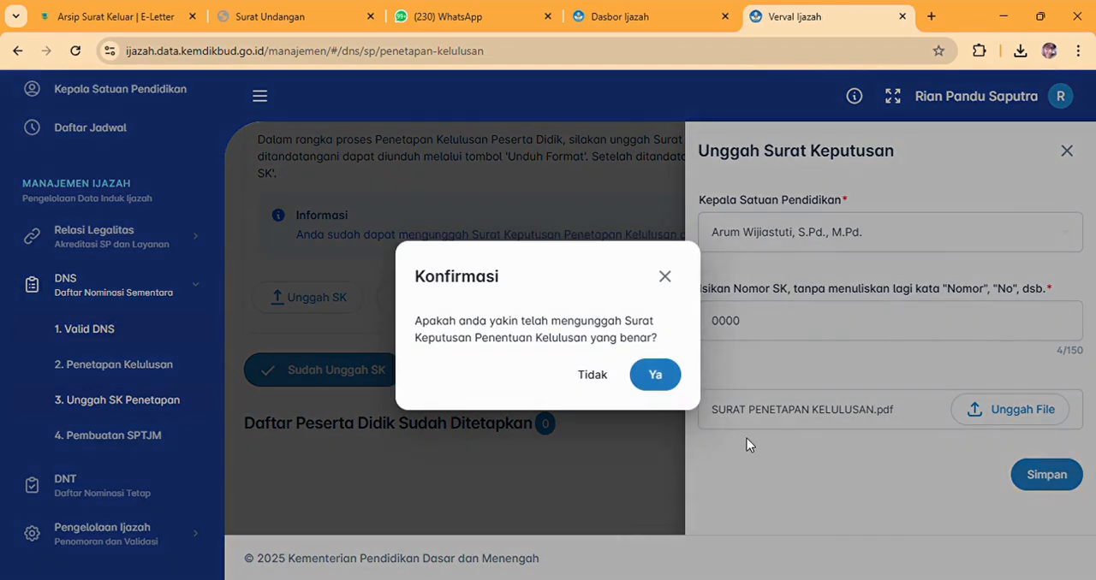
click(657, 376)
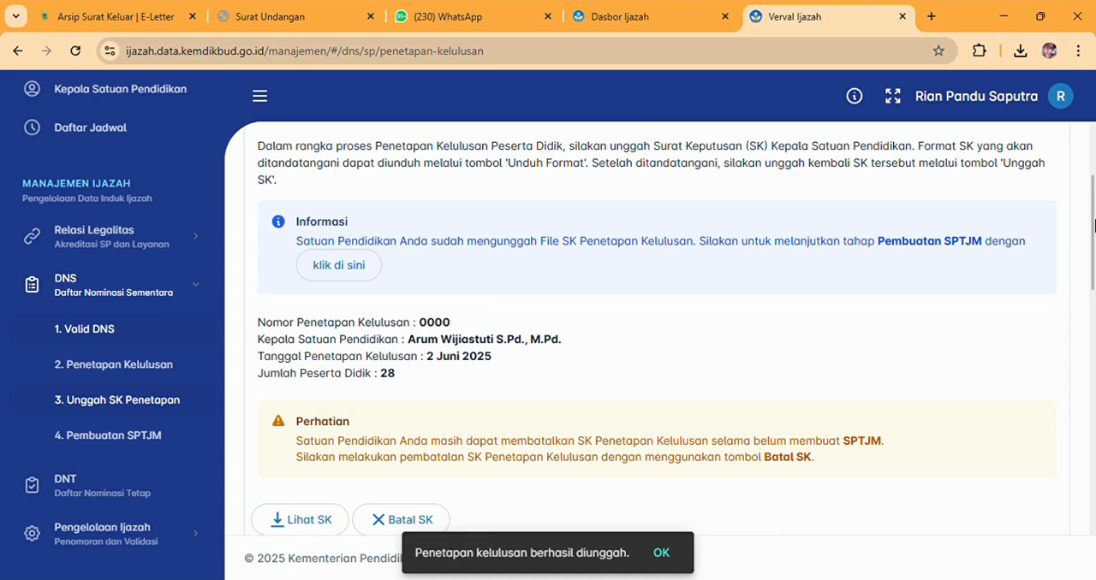
Review the uploaded decree's details, the cancellation notice and the list of students already assigned to it.
drag(1094, 224, 1094, 254)
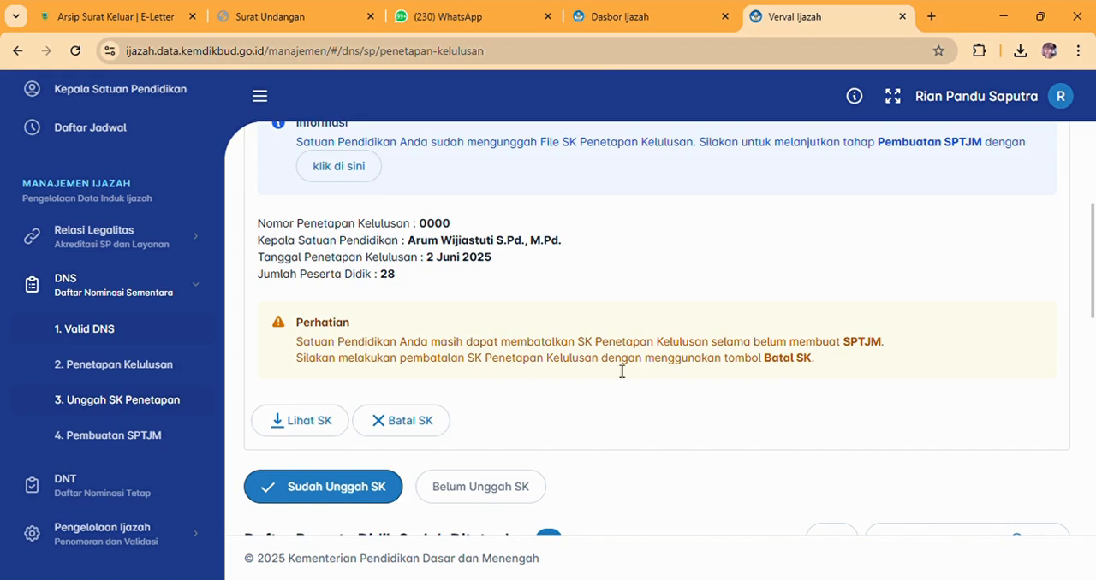
drag(1093, 275, 1093, 325)
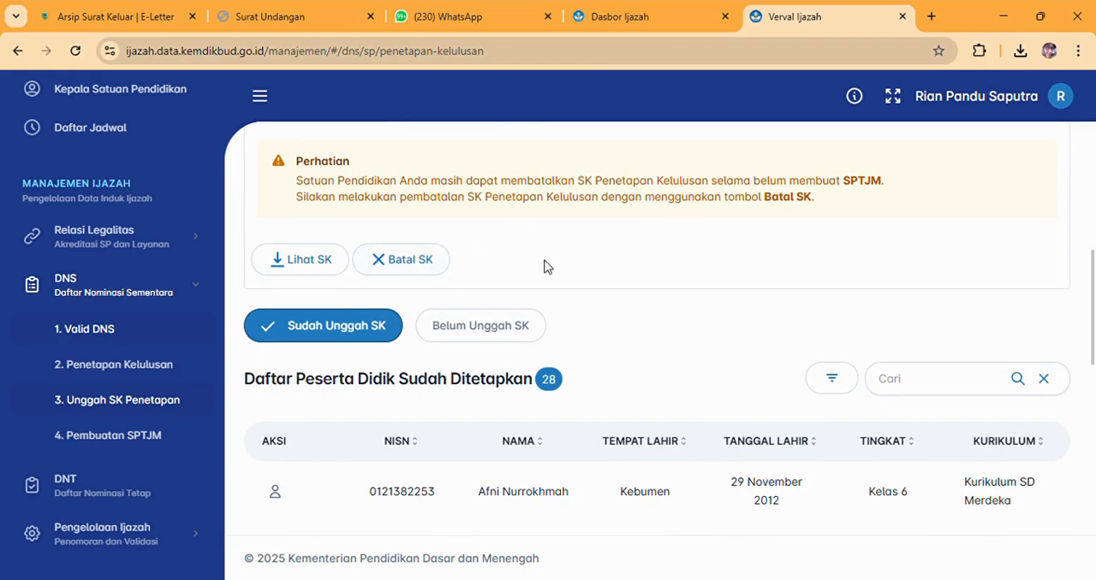
drag(1092, 323, 1092, 296)
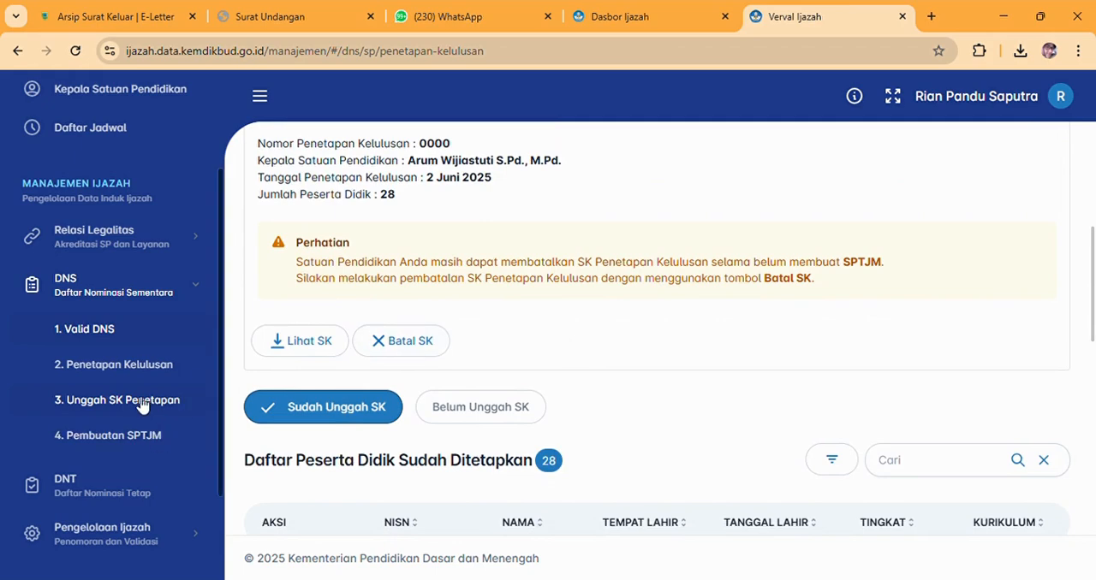
Open the Pembuatan SPTJM page, read its notice and show the students under Belum SPTJM.
click(139, 438)
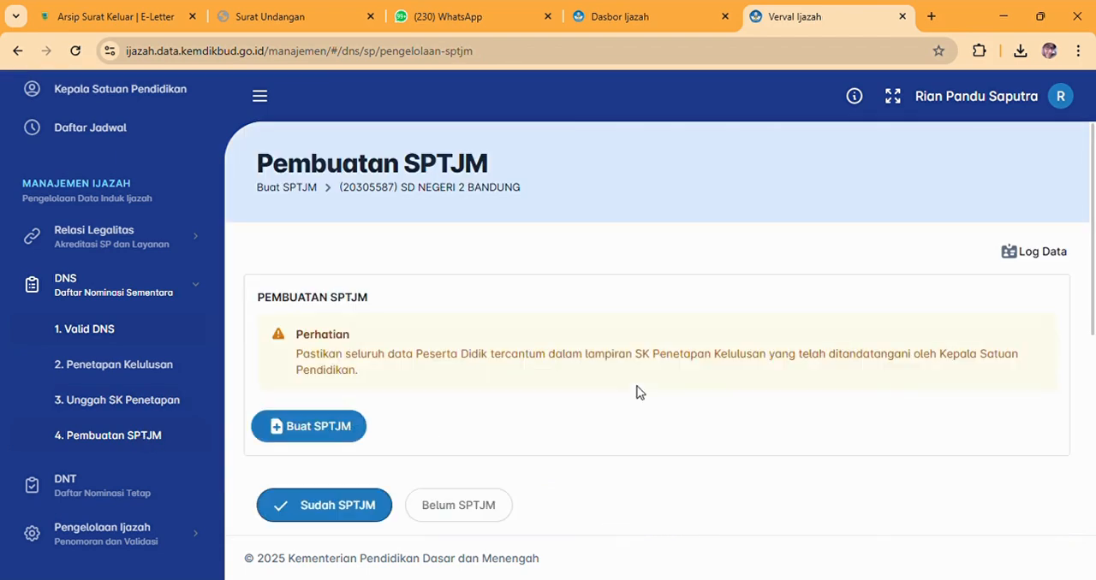
drag(1094, 303, 1094, 338)
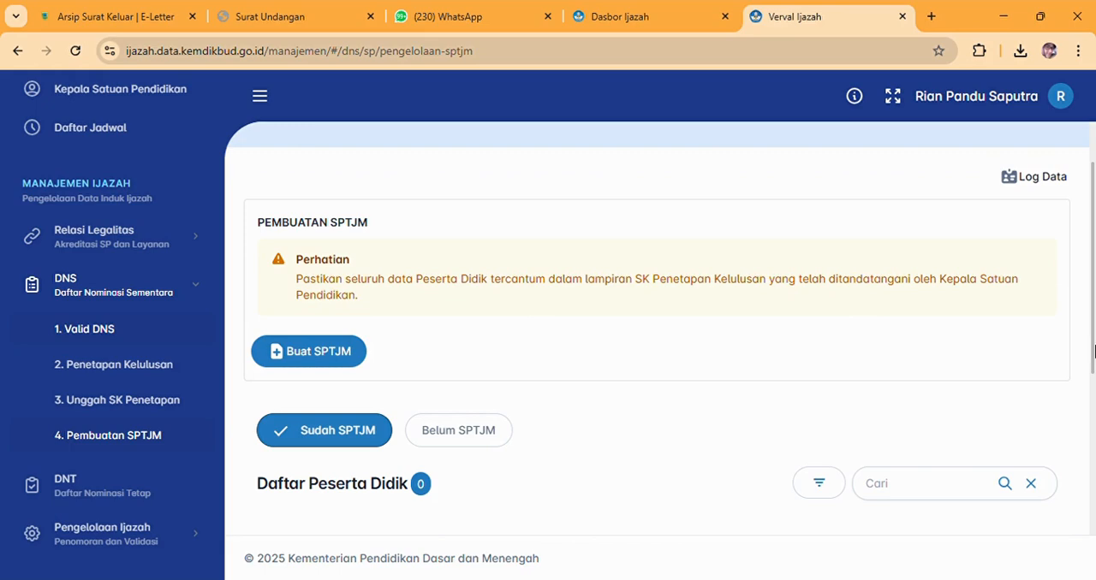
scroll(1094, 349, down, 1)
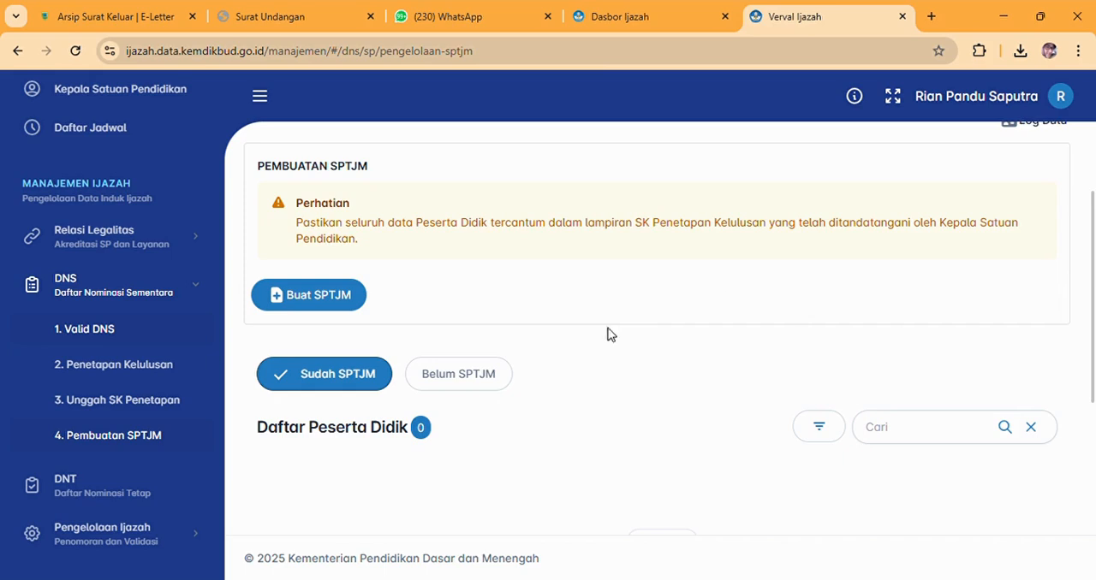
click(497, 384)
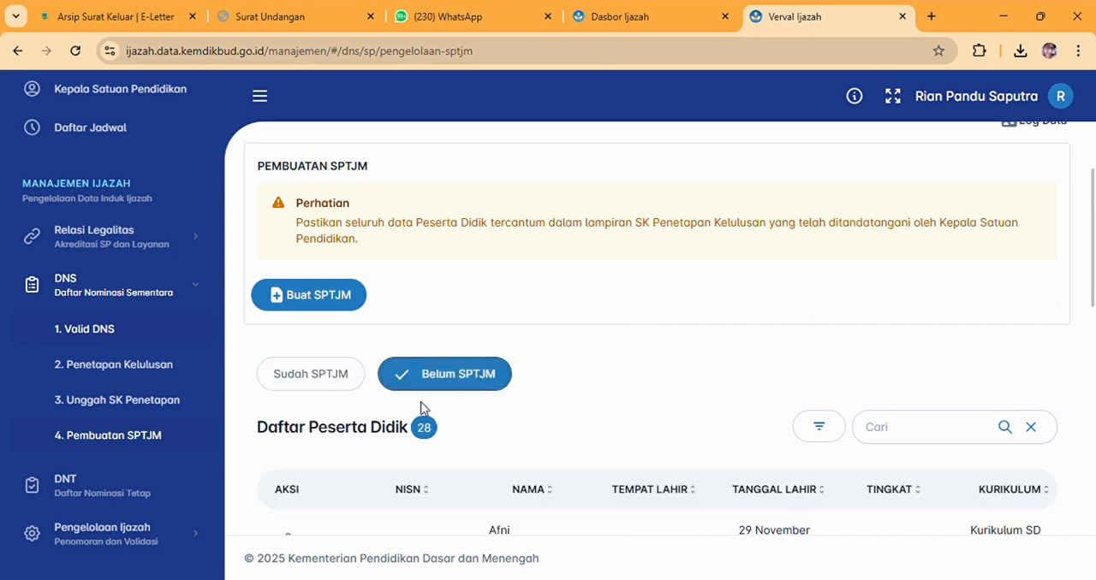
Create the SPTJM with the listed Kepala Satuan Pendidikan as signatory and confirm its creation.
click(315, 297)
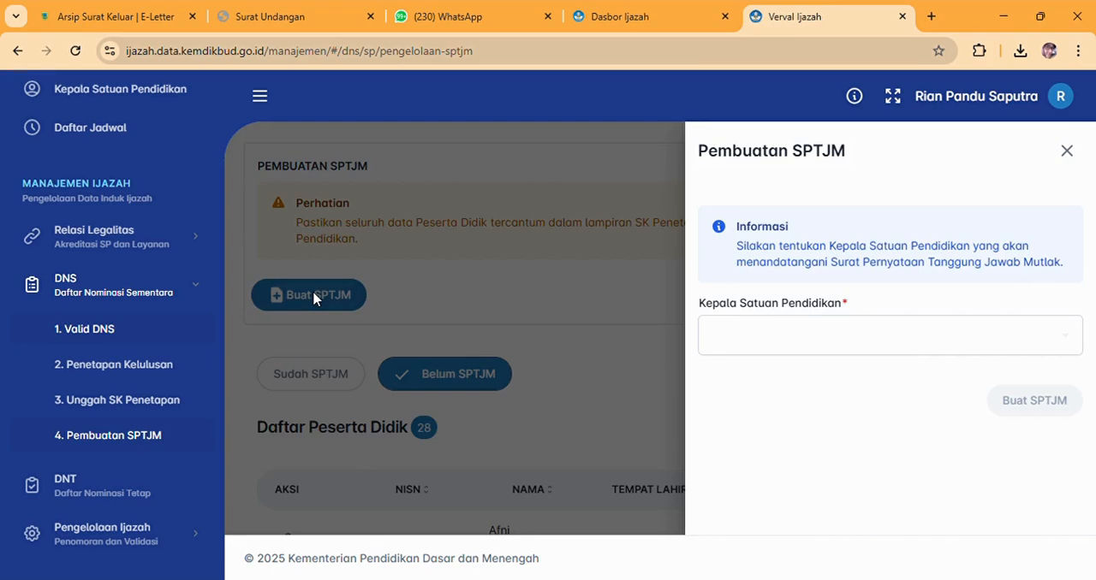
click(827, 338)
click(799, 385)
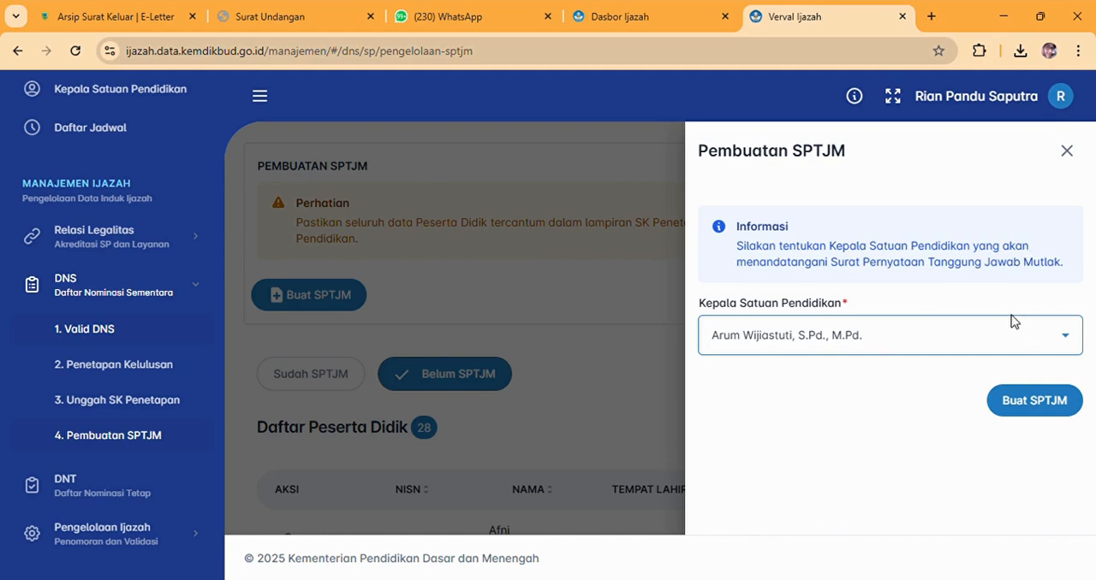
click(1010, 408)
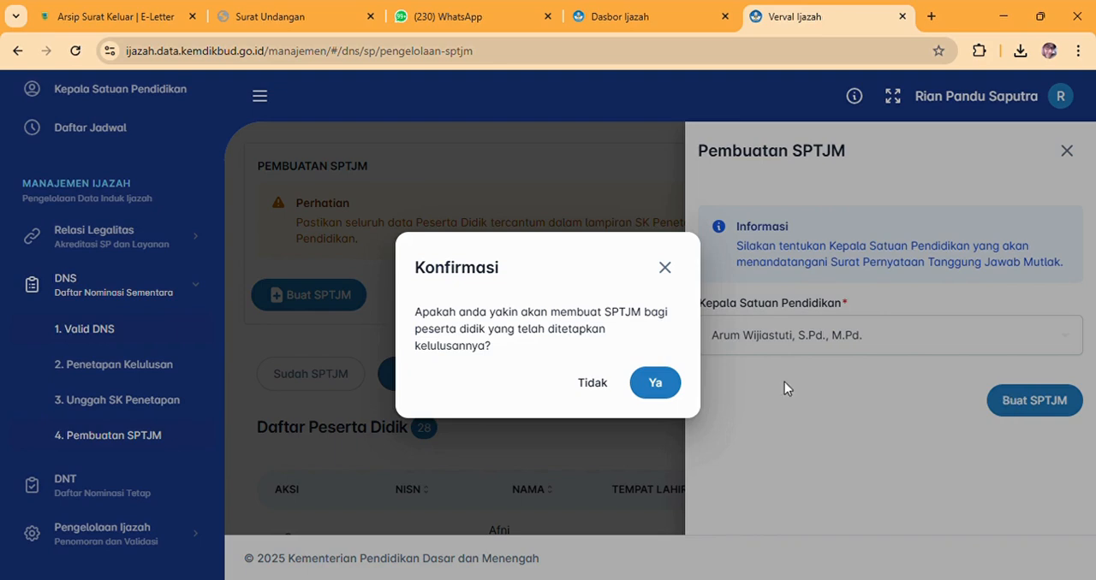
click(667, 380)
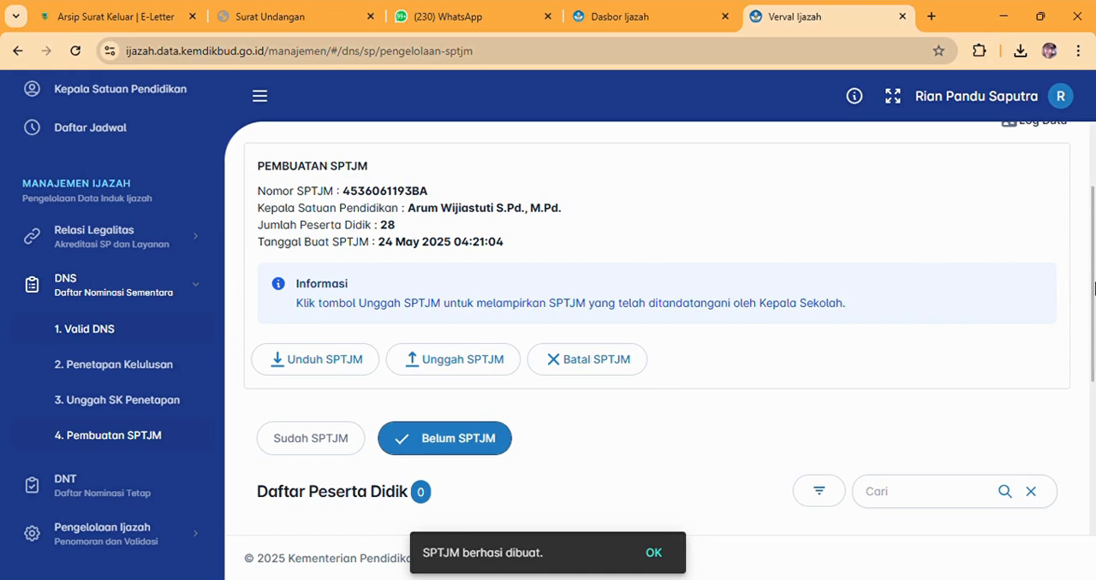
Preview the generated SPTJM from its statement to the start of the attachment, download it and close the preview.
scroll(1093, 331, down, 1)
drag(1093, 332, 1091, 251)
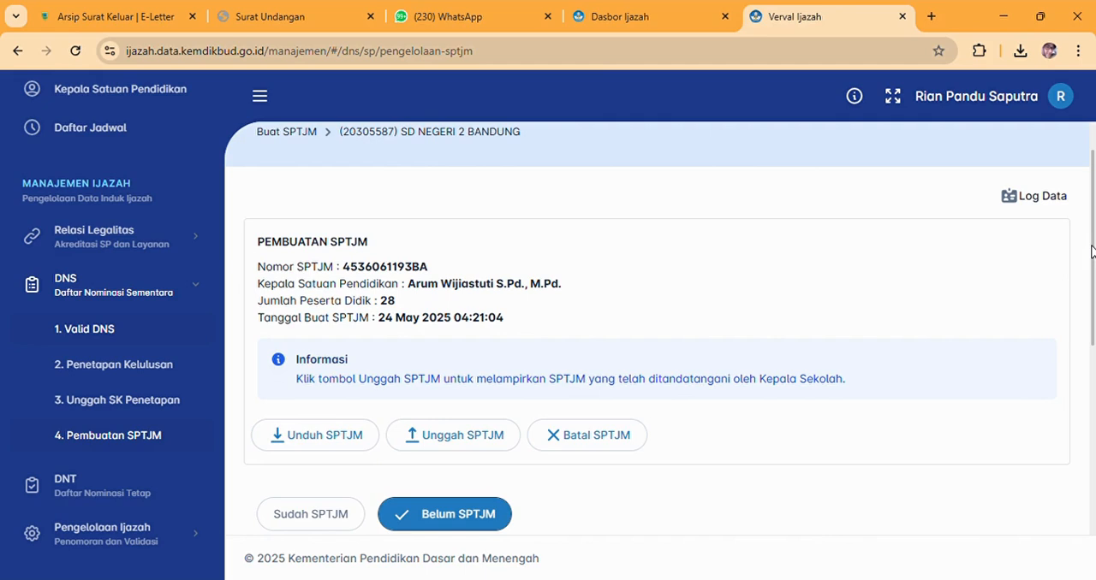
click(327, 437)
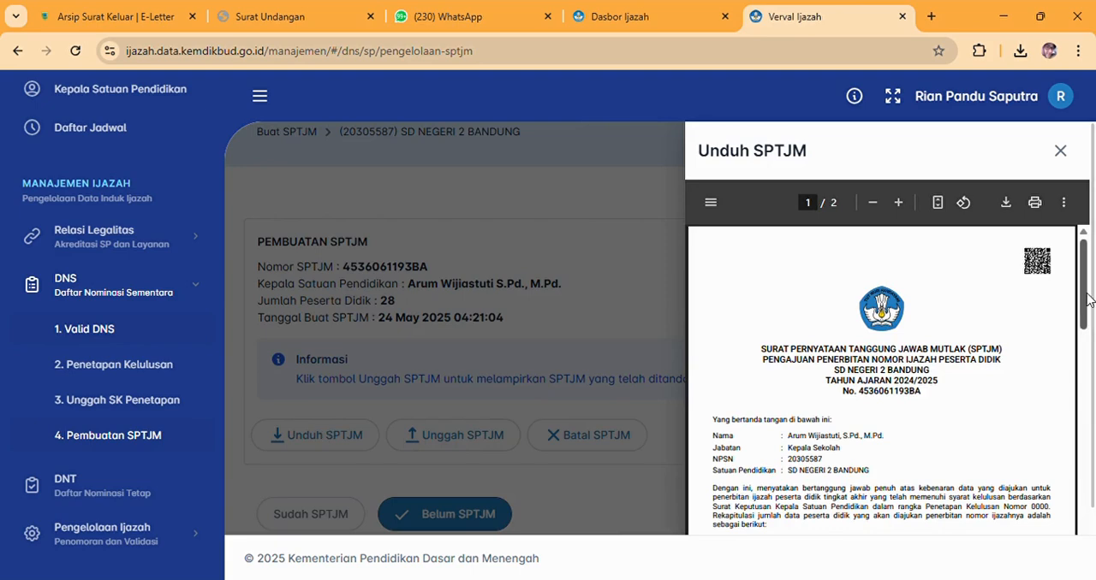
drag(1085, 300, 1094, 375)
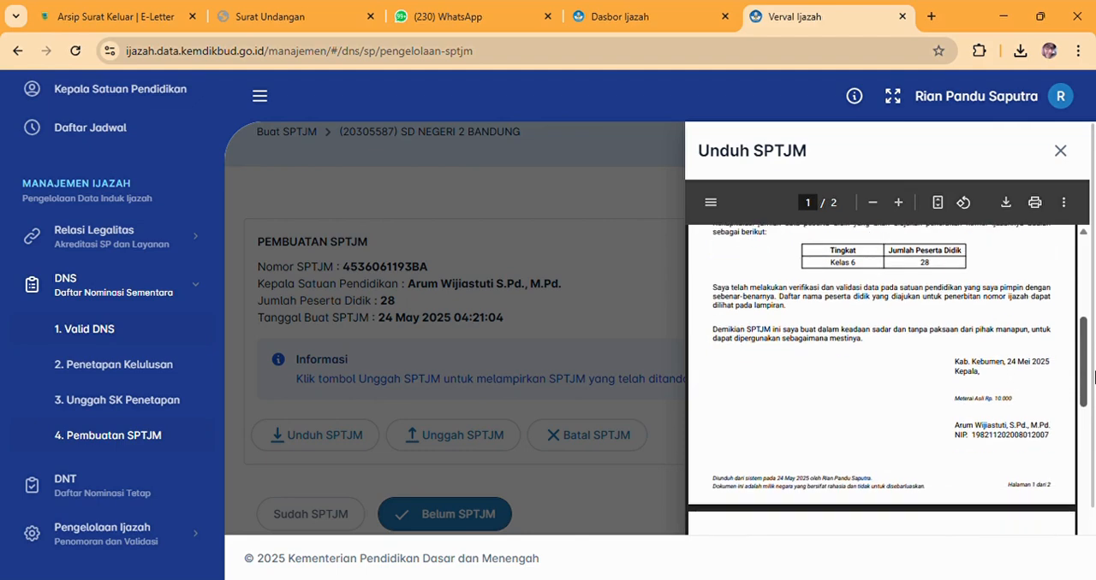
scroll(1011, 374, down, 2)
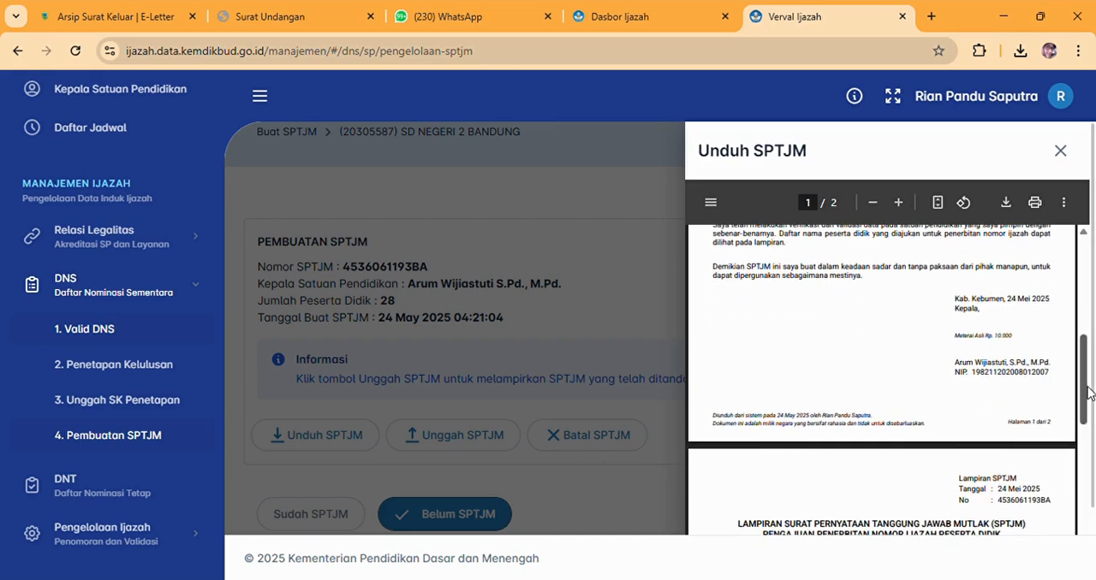
drag(1090, 394, 1076, 373)
click(1005, 209)
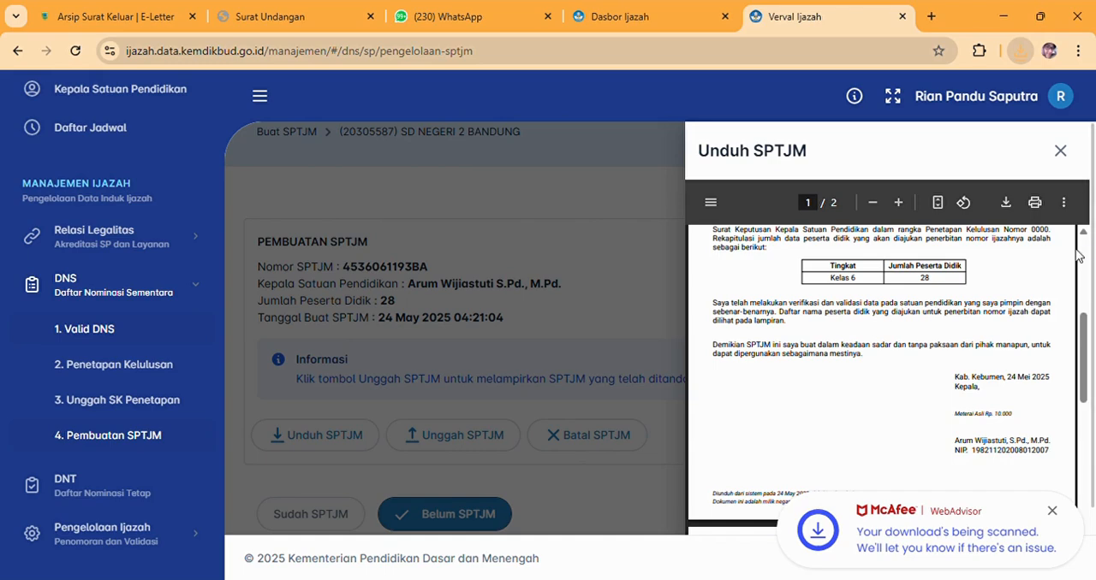
click(1060, 152)
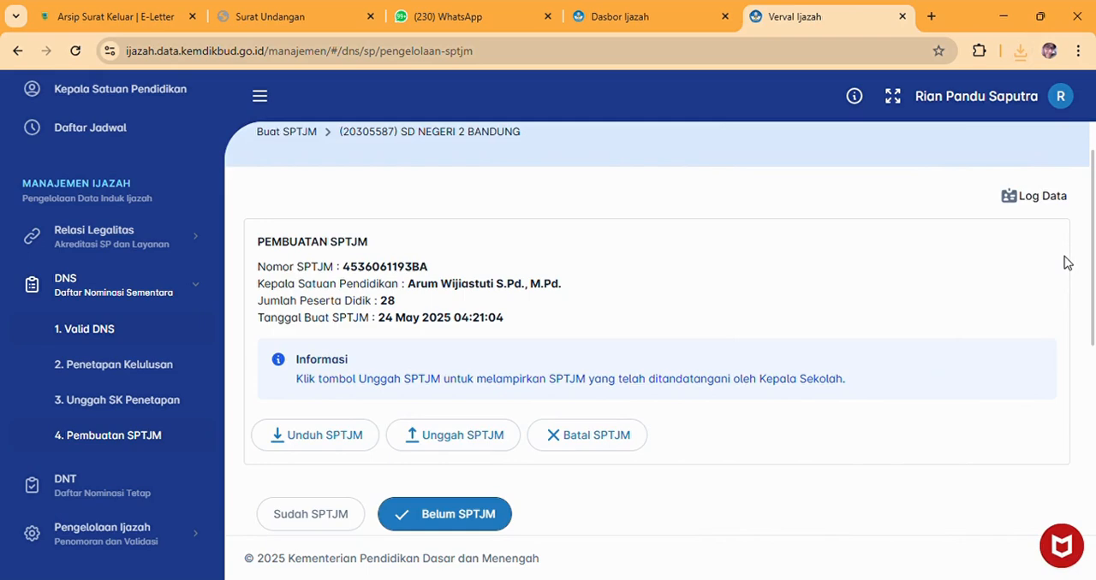
Upload the signed SPTJM by attaching SPTJM.pdf, saving it and confirming the submission.
click(451, 444)
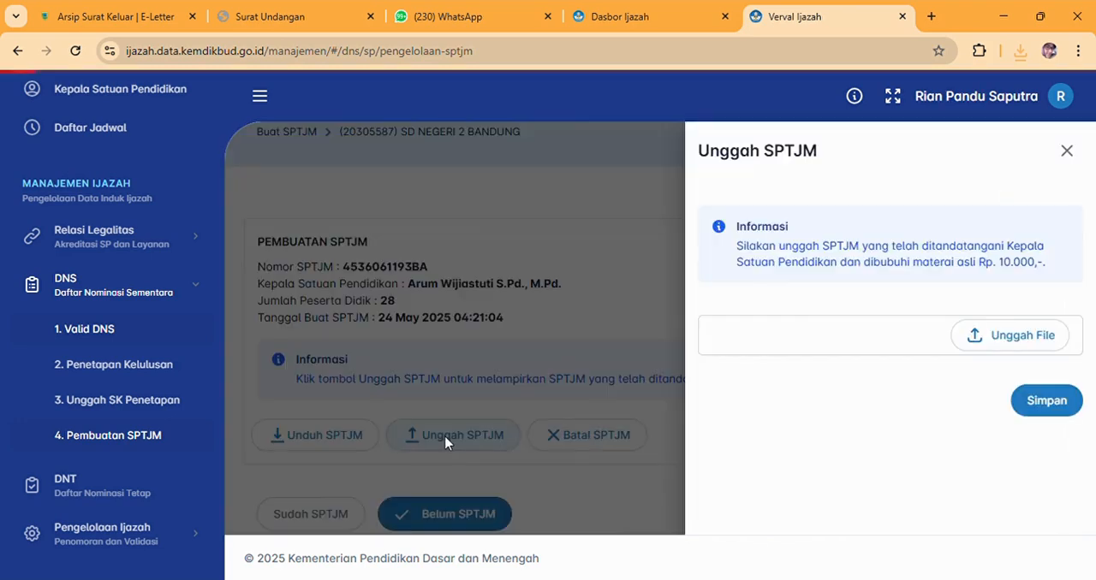
click(1020, 339)
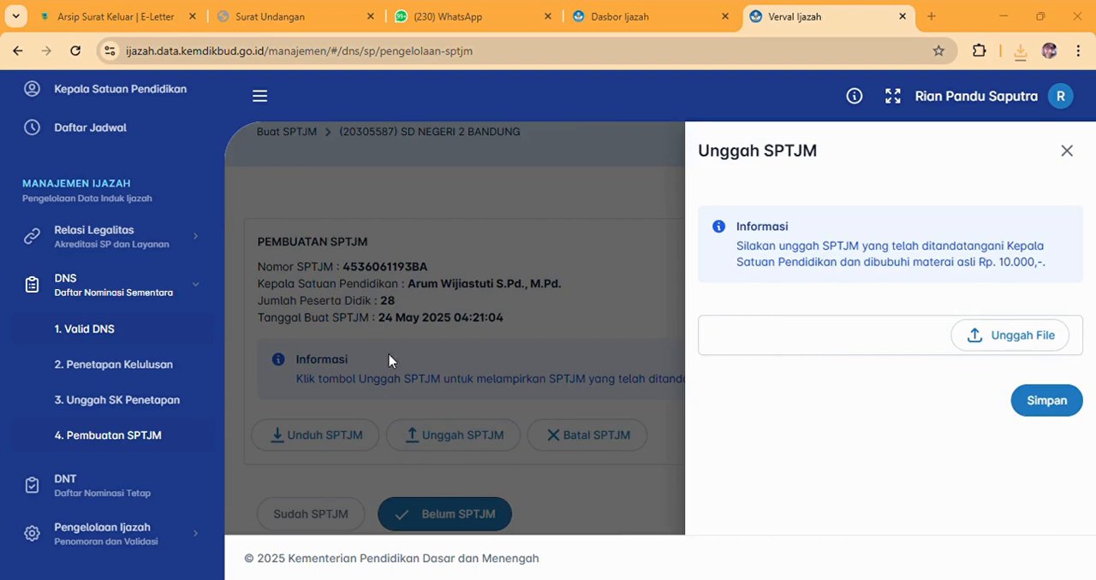
click(396, 363)
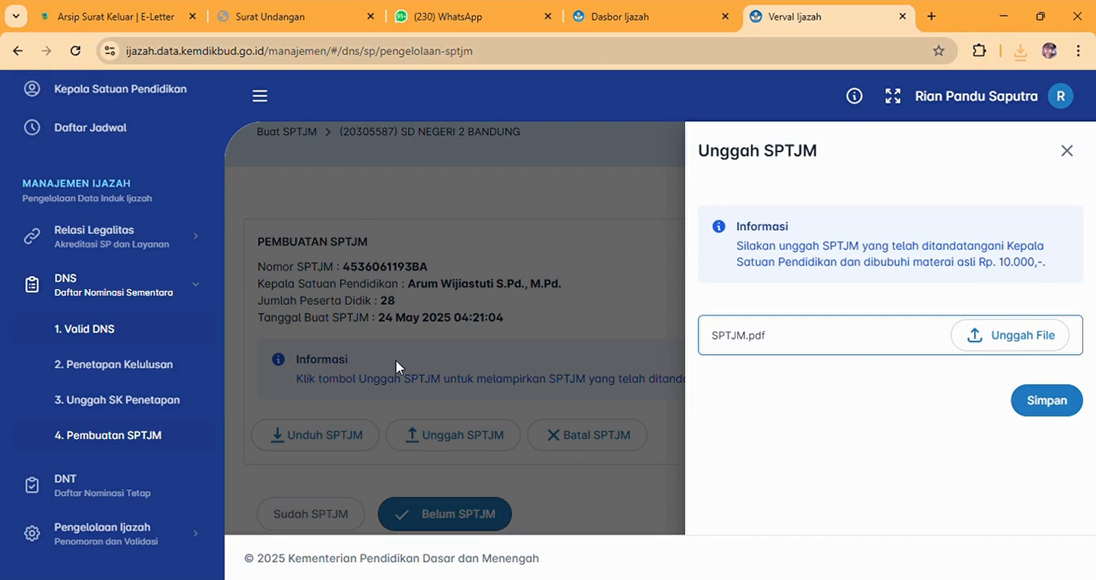
click(1057, 407)
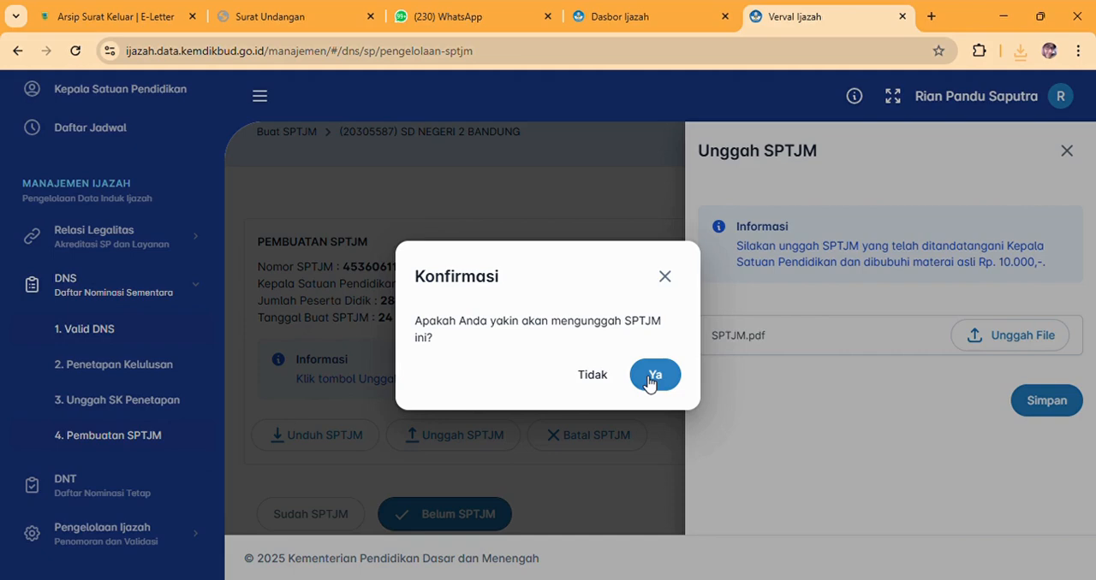
click(652, 377)
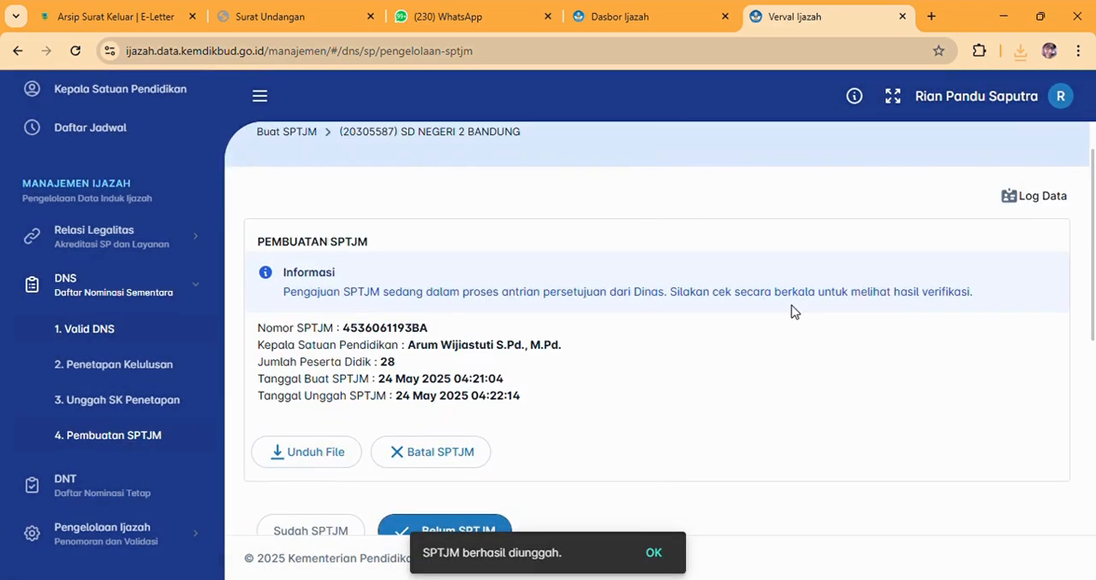
Show the students listed under Sudah SPTJM on the Pembuatan SPTJM page and look through the list.
drag(1093, 294, 1094, 411)
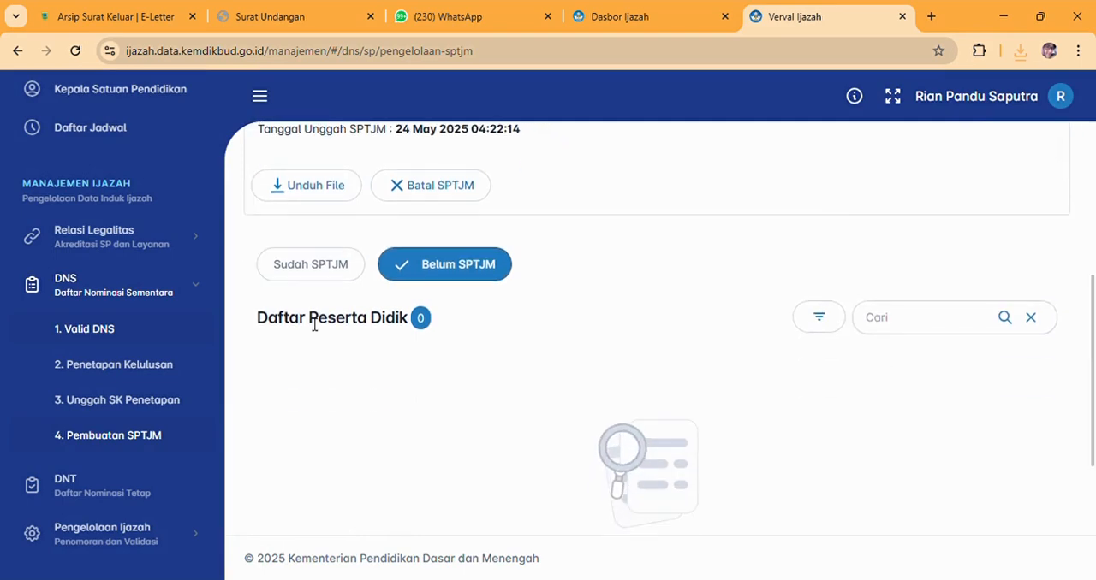
click(297, 274)
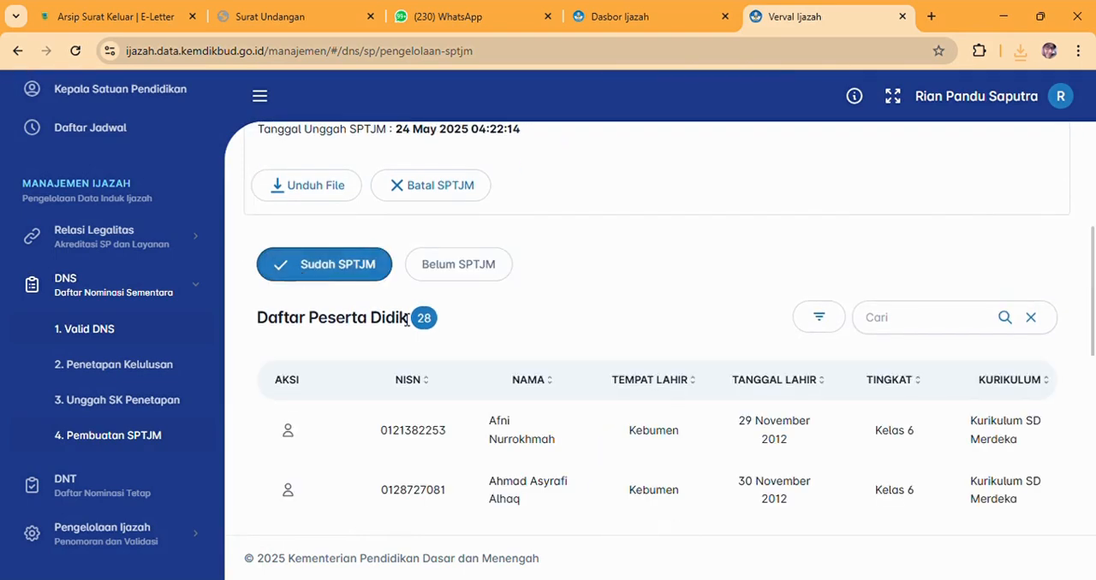
drag(1094, 251, 1094, 434)
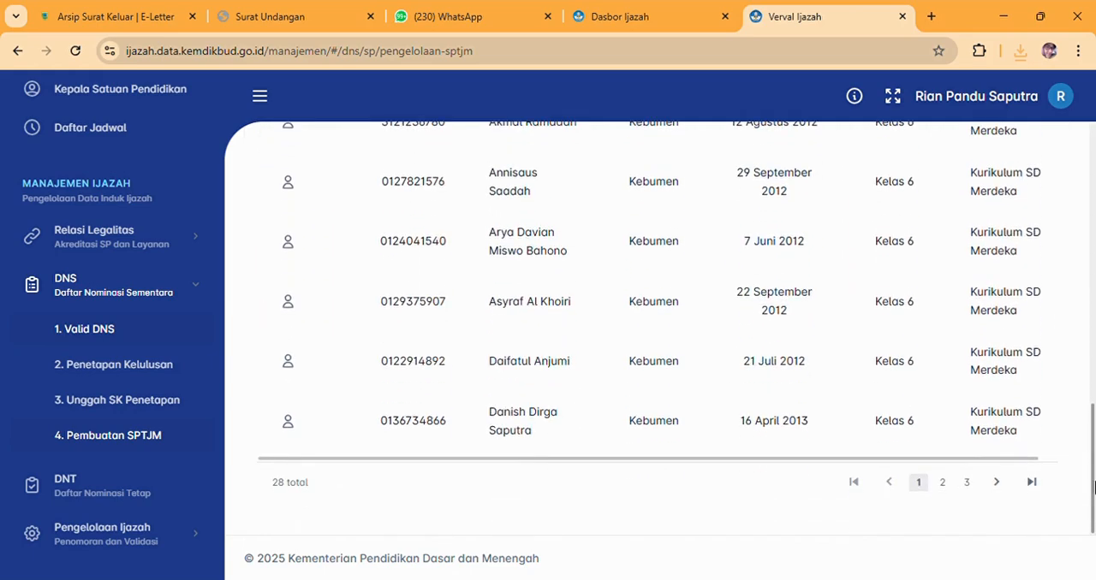
Open the DNT page, show the students under Residu DNT and review the list together with the page's explanation.
click(86, 489)
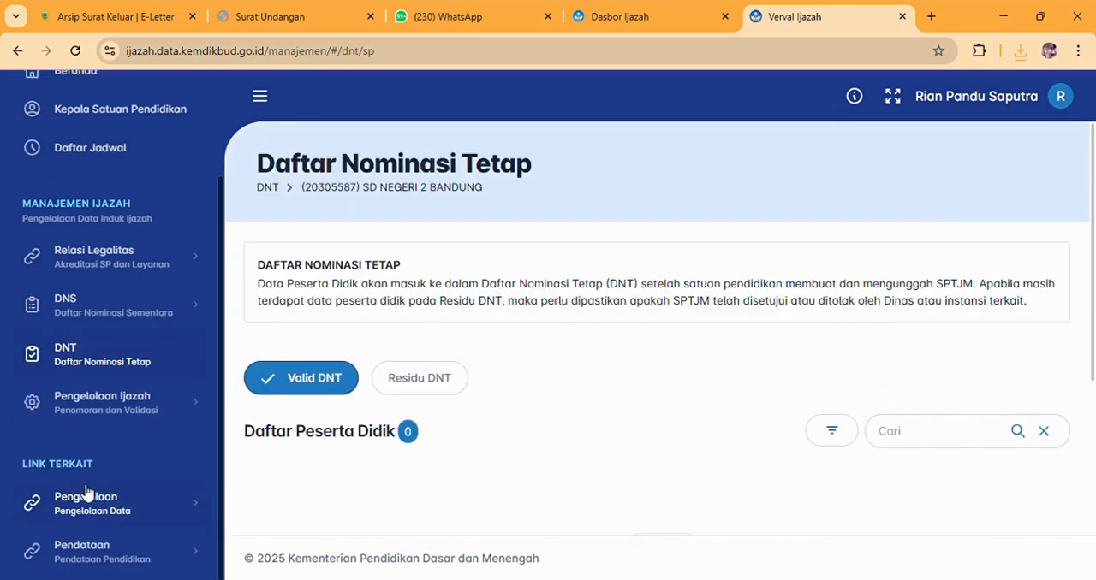
click(446, 382)
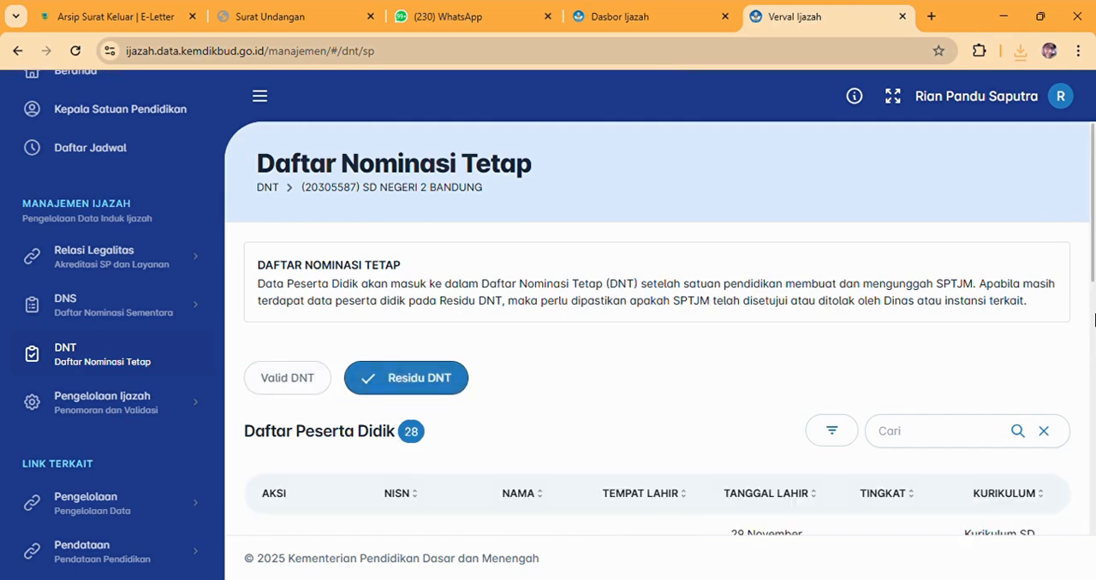
scroll(1094, 308, down, 1)
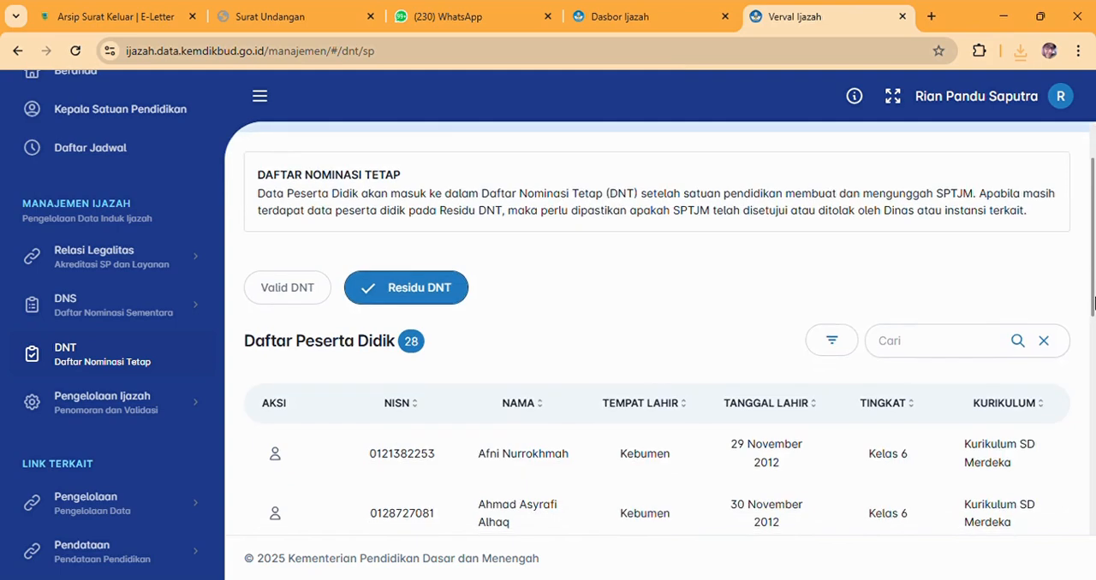
drag(1094, 302, 1051, 224)
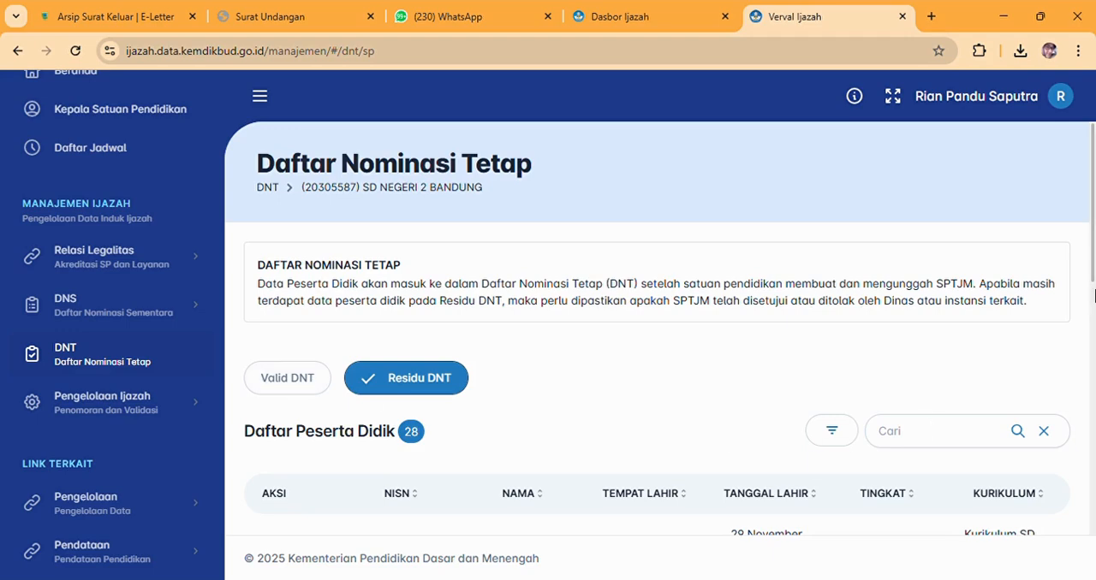
scroll(1094, 295, down, 2)
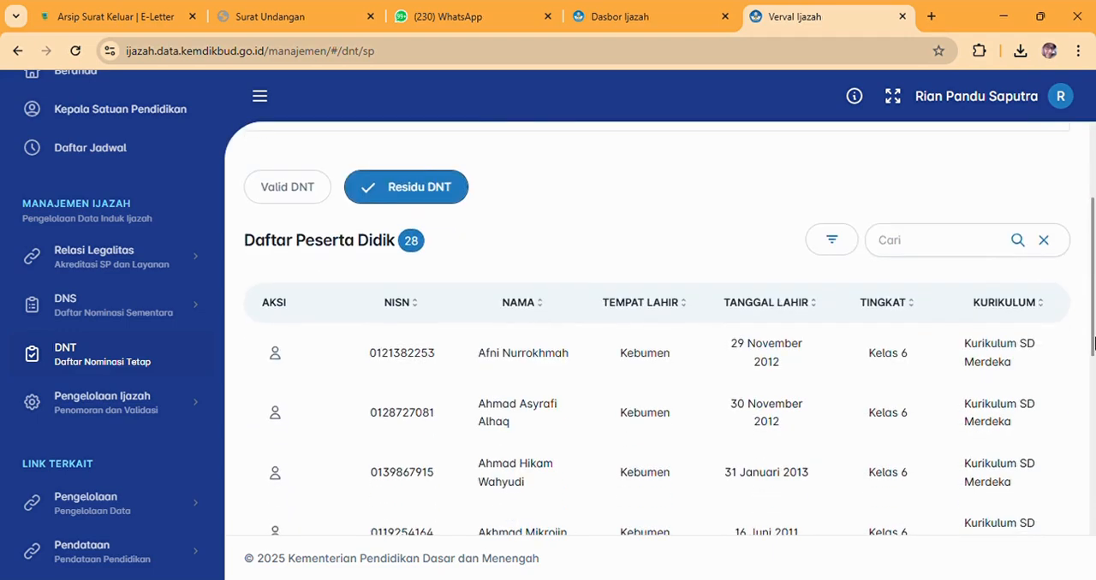
scroll(1069, 240, up, 2)
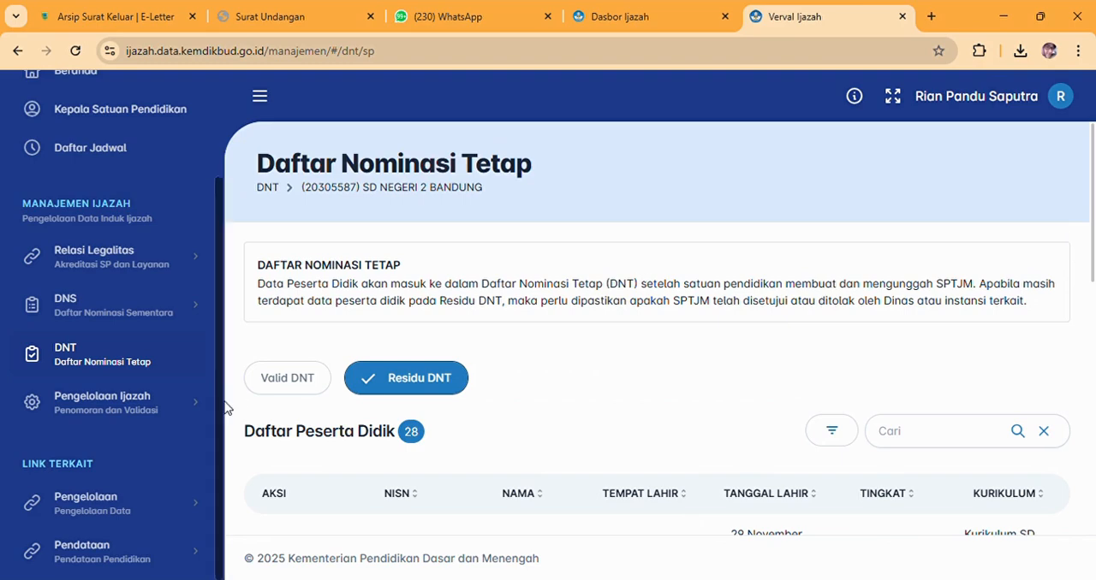
View the Daftar Penomoran page under Pengelolaan Ijazah and its Validasi Ijazah page.
click(127, 409)
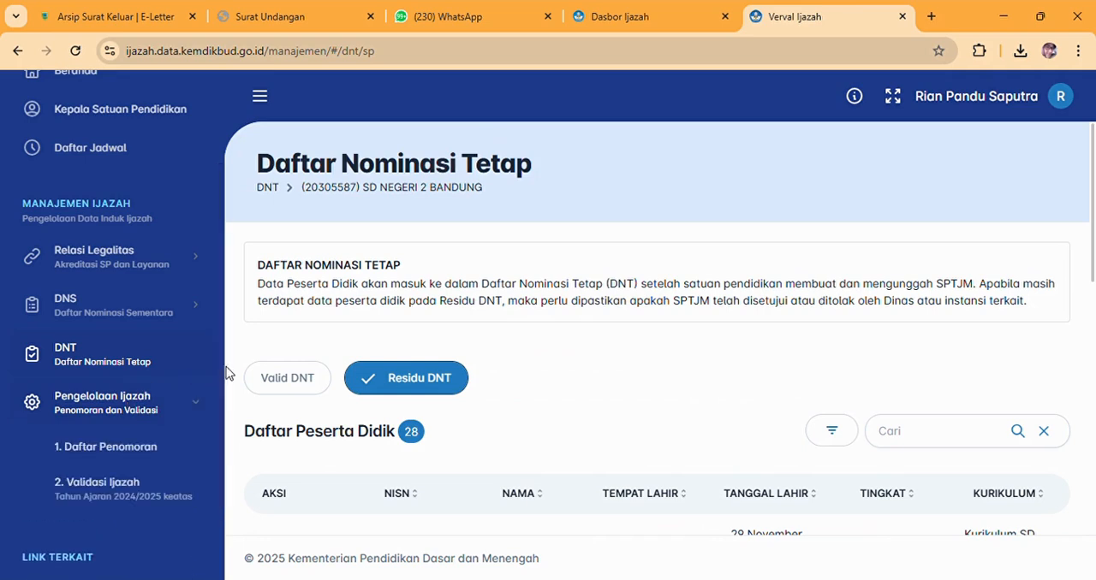
scroll(225, 395, down, 1)
drag(225, 394, 225, 415)
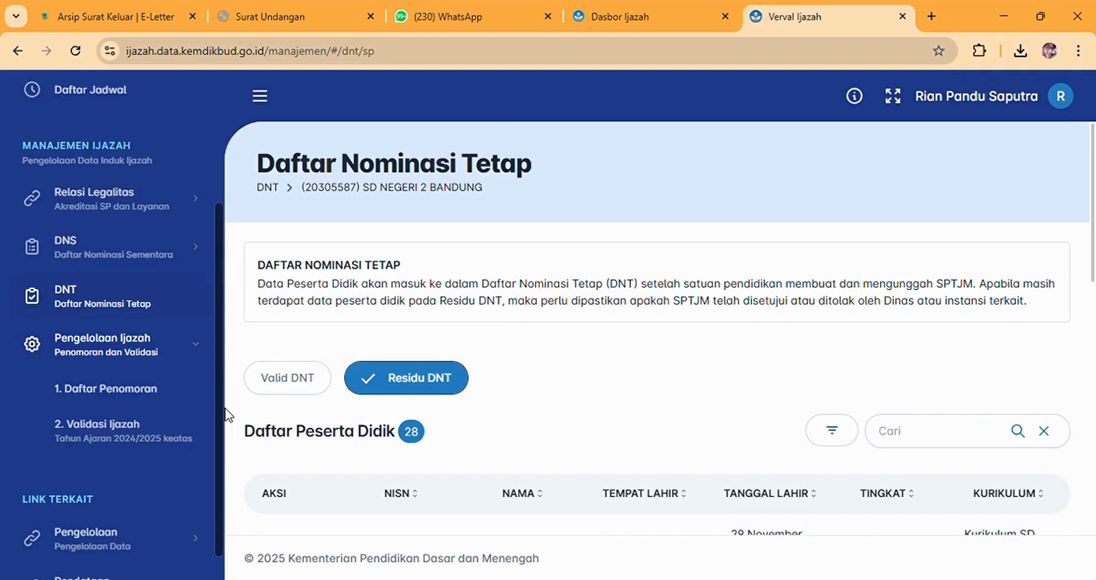
click(129, 391)
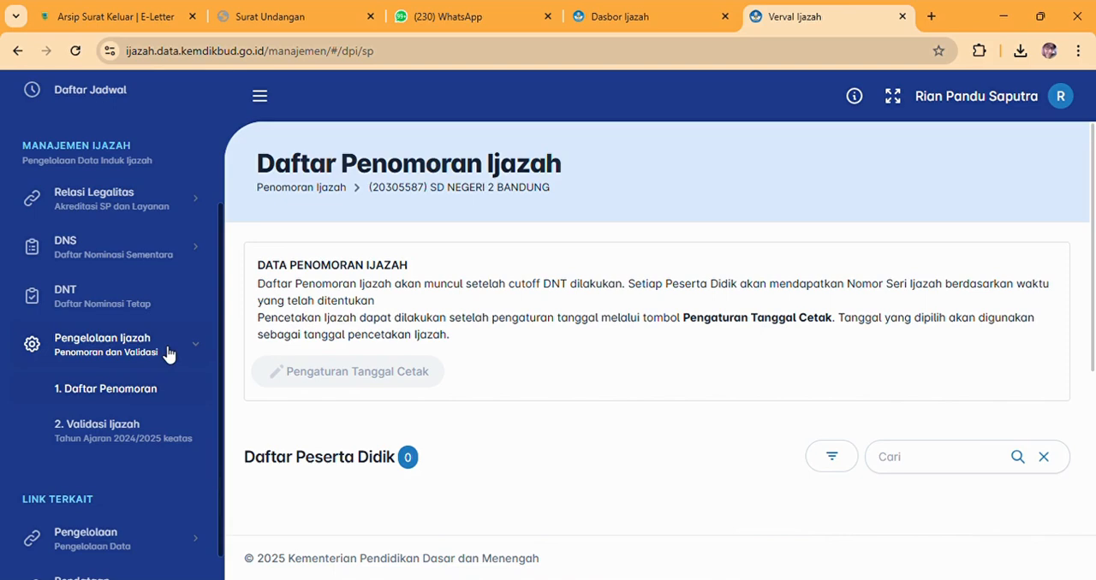
click(137, 435)
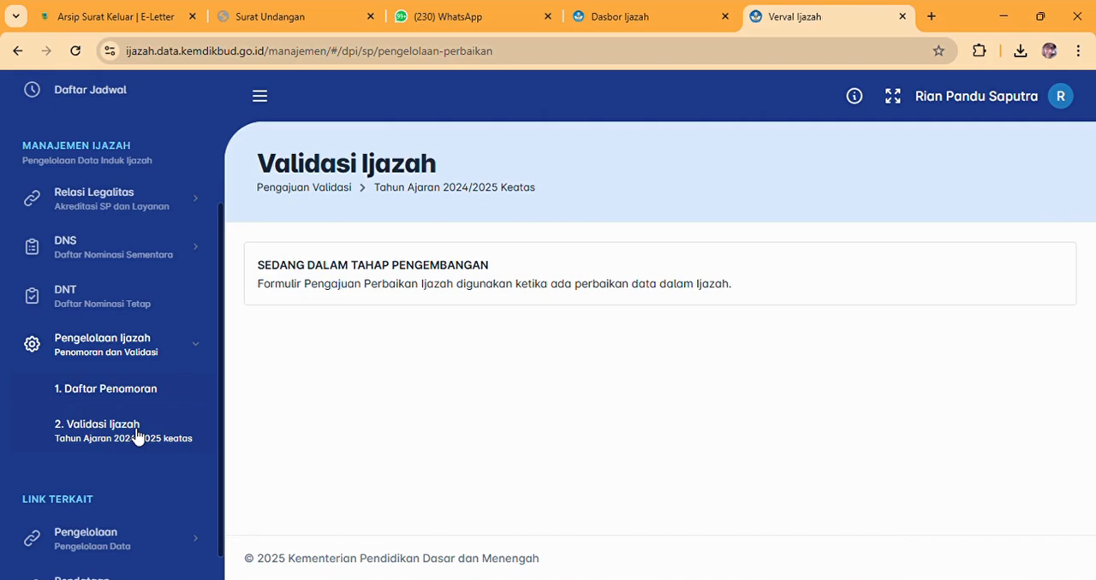
Return to the Daftar Nominasi Tetap page and expand the DNS section to show its four subpages.
click(114, 313)
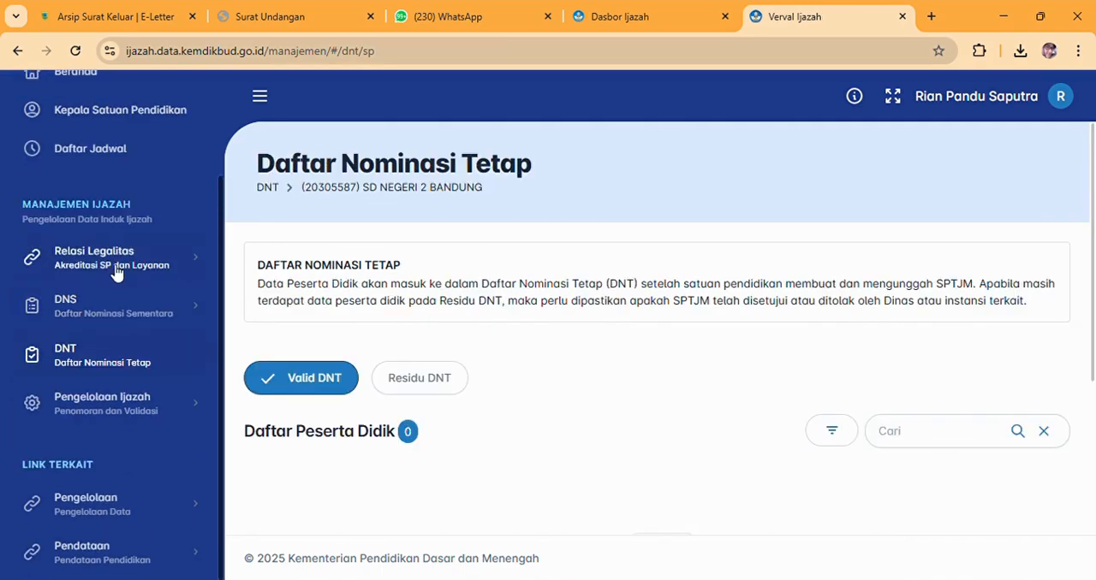
click(100, 310)
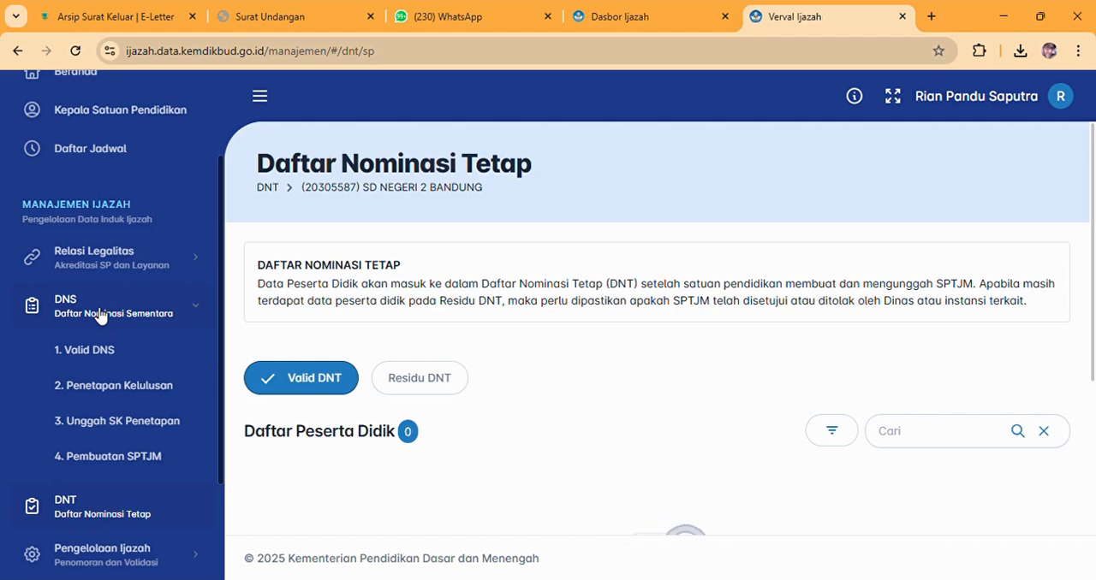